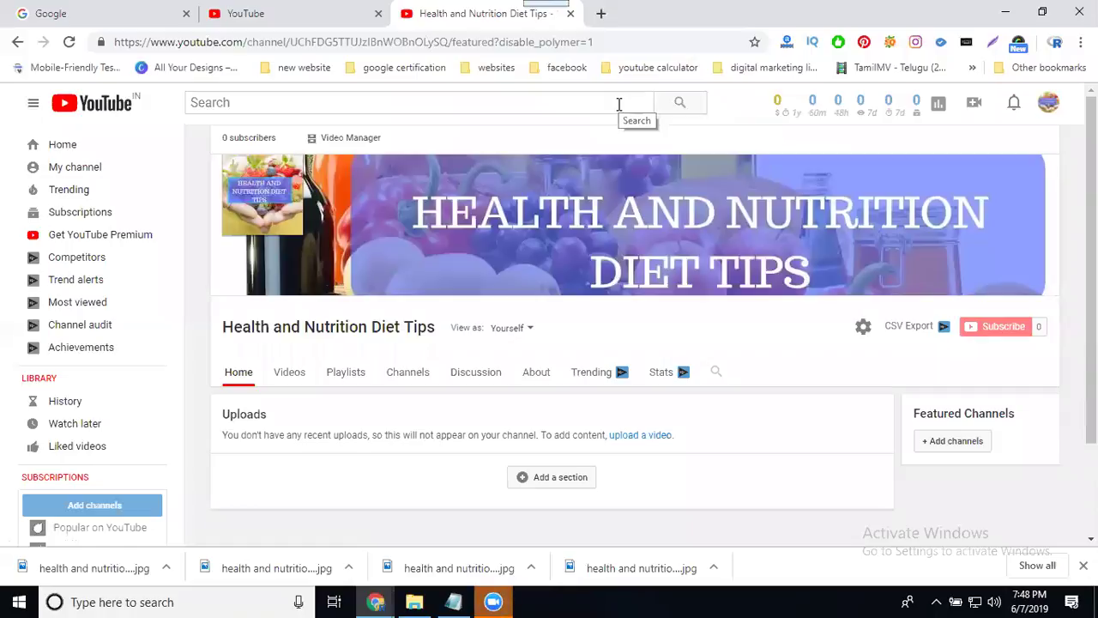
Open the channel's Video Manager in a new tab and switch to Creator Studio Classic, giving Other as the reason for leaving
middle_click(367, 139)
click(618, 17)
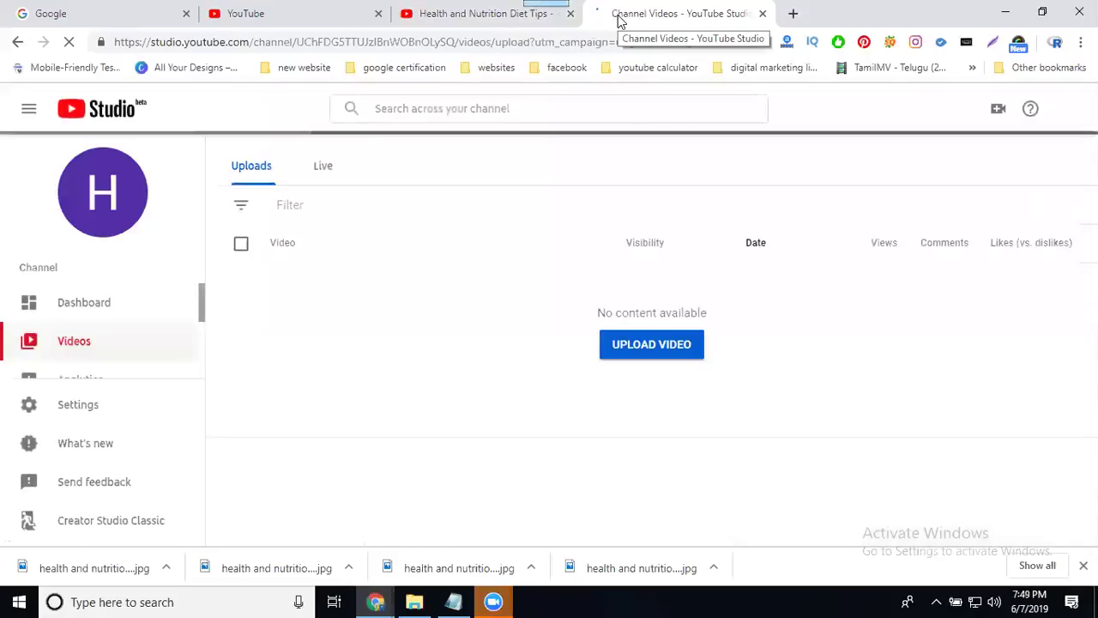
click(103, 526)
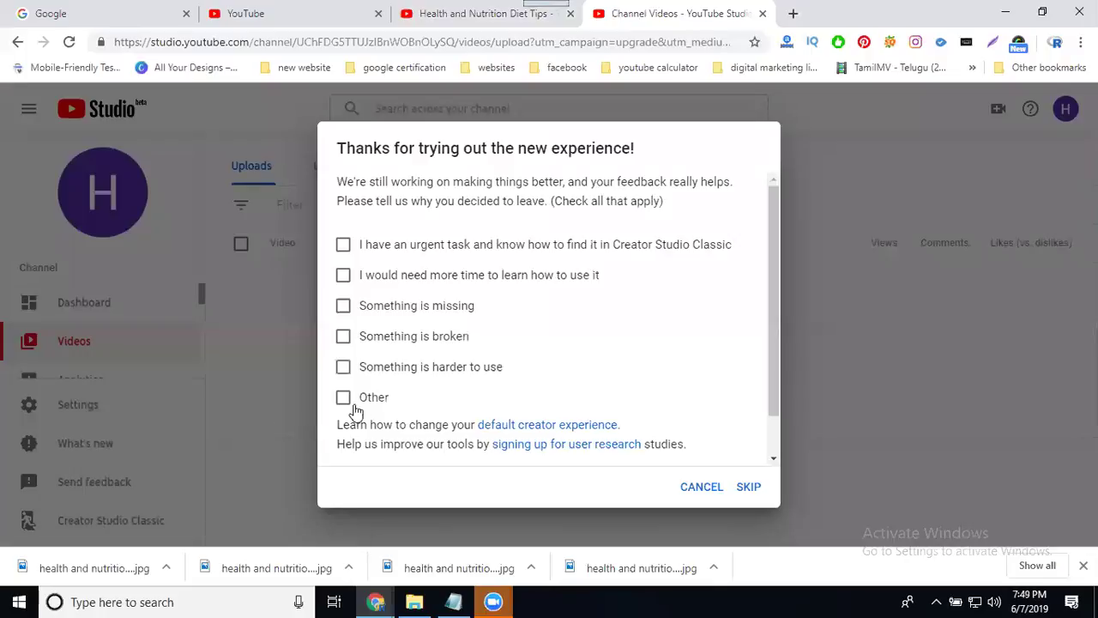
click(353, 400)
click(741, 480)
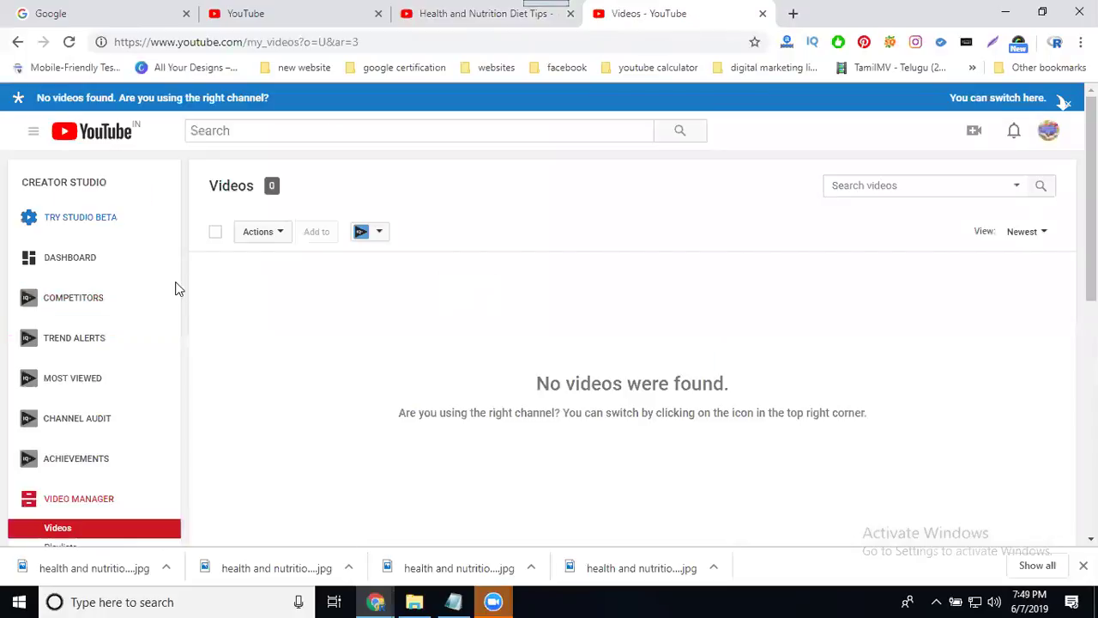
Open the channel's Status and features page in Creator Studio
scroll(77, 343, down, 1)
scroll(77, 348, down, 2)
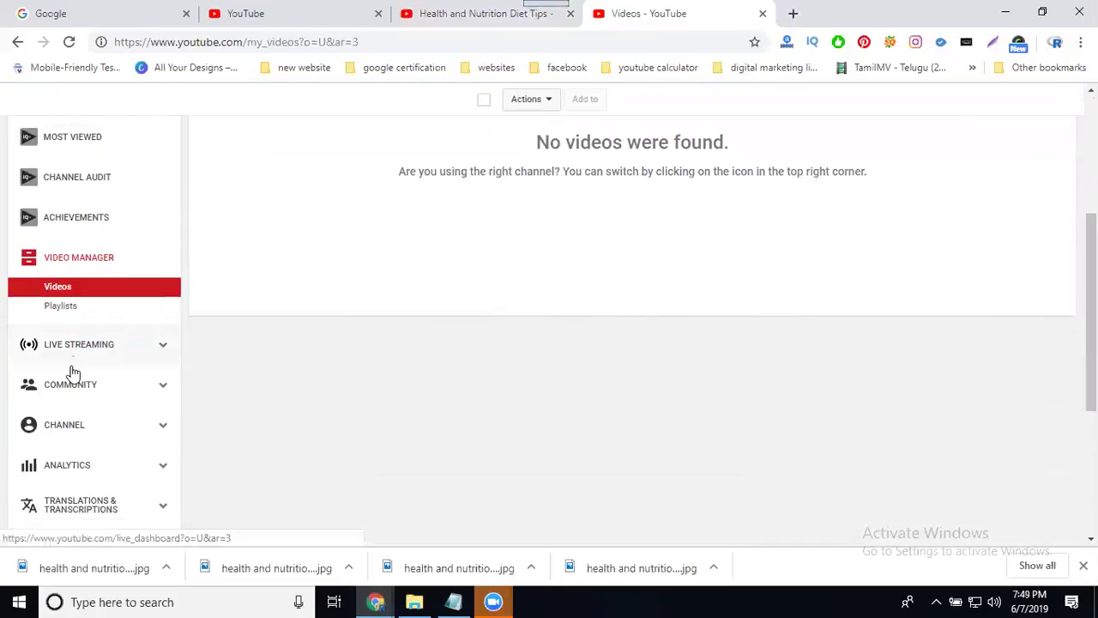
click(74, 427)
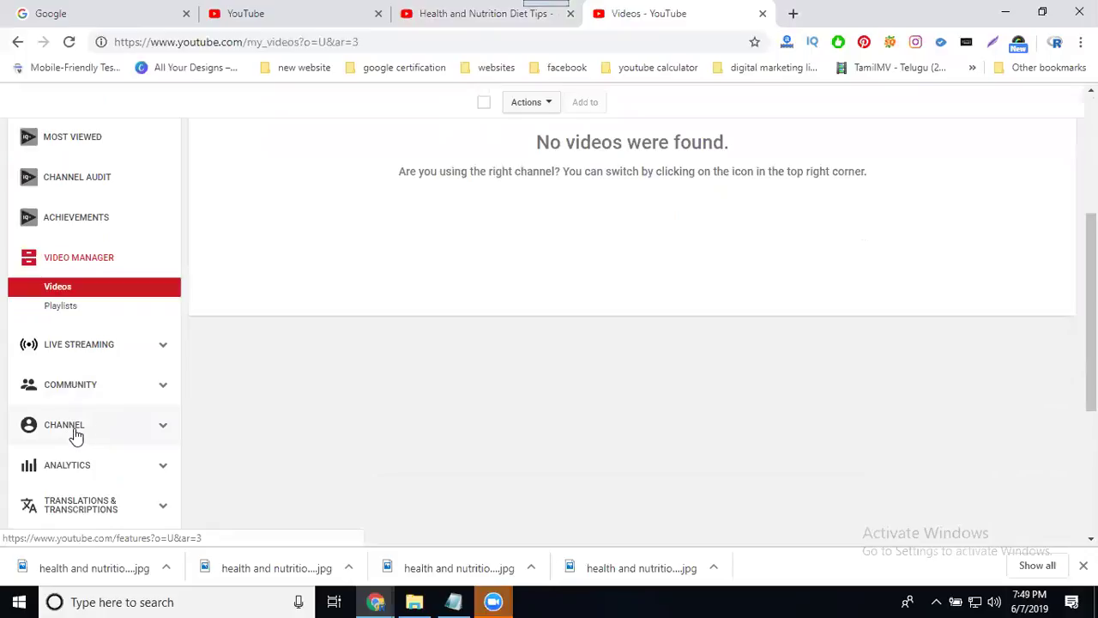
click(74, 429)
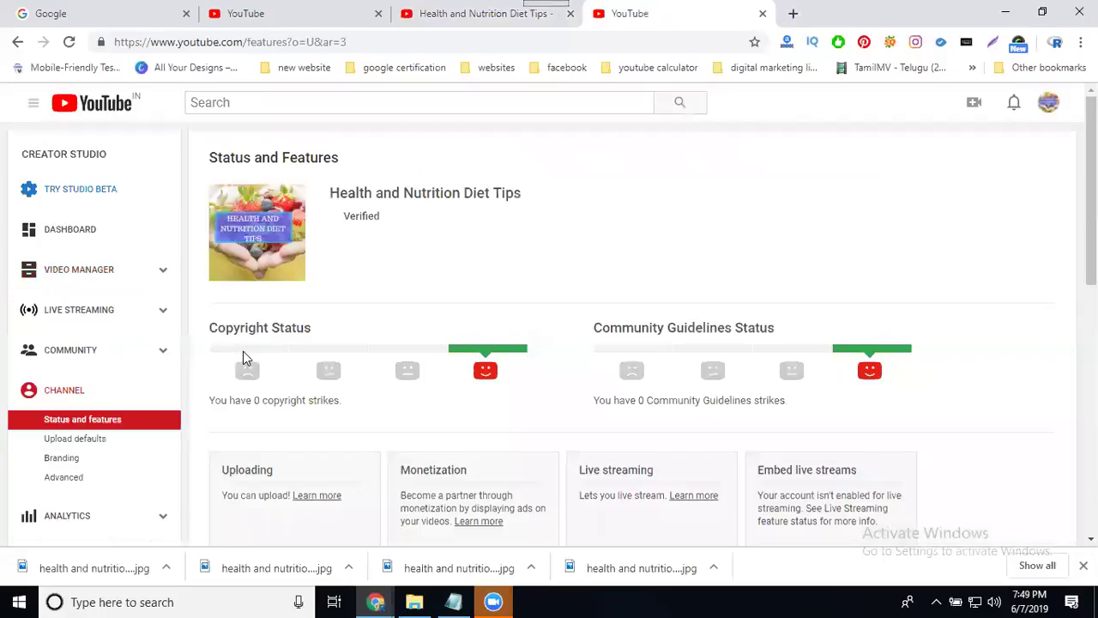
Review the channel's verification, copyright and community guidelines status and the eligibility of each feature
scroll(243, 351, down, 1)
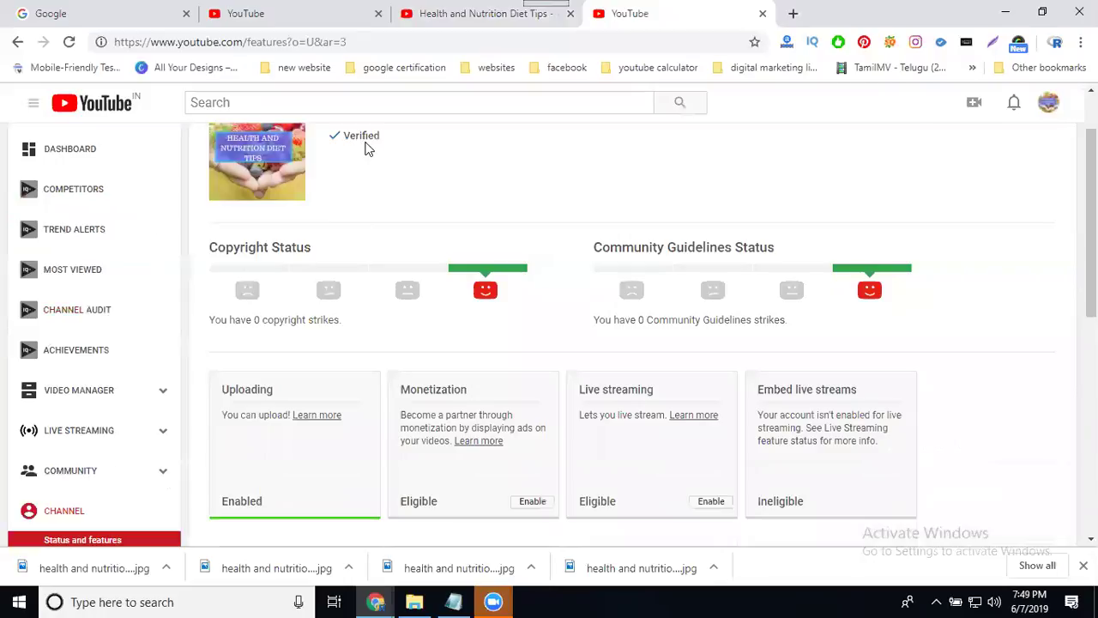
scroll(365, 149, up, 1)
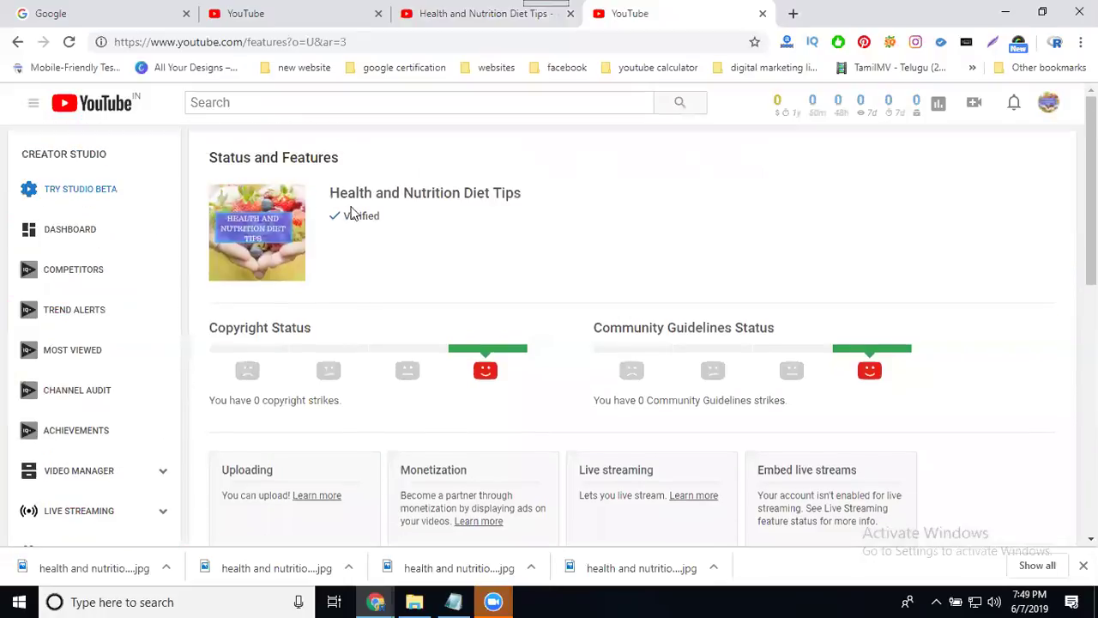
scroll(403, 276, down, 1)
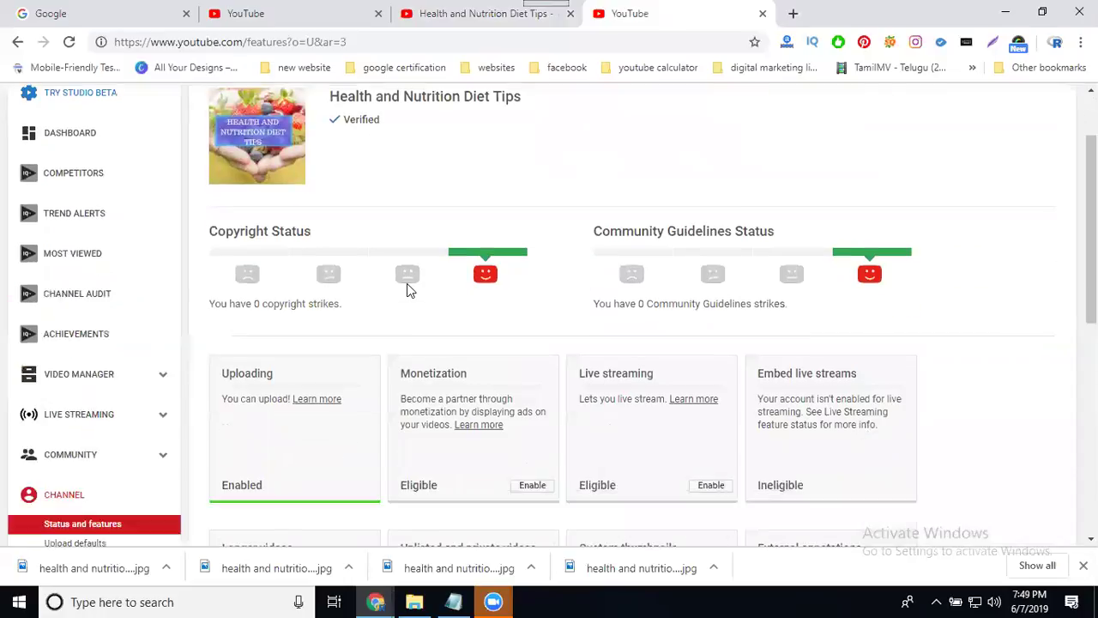
scroll(407, 283, down, 1)
scroll(797, 380, down, 2)
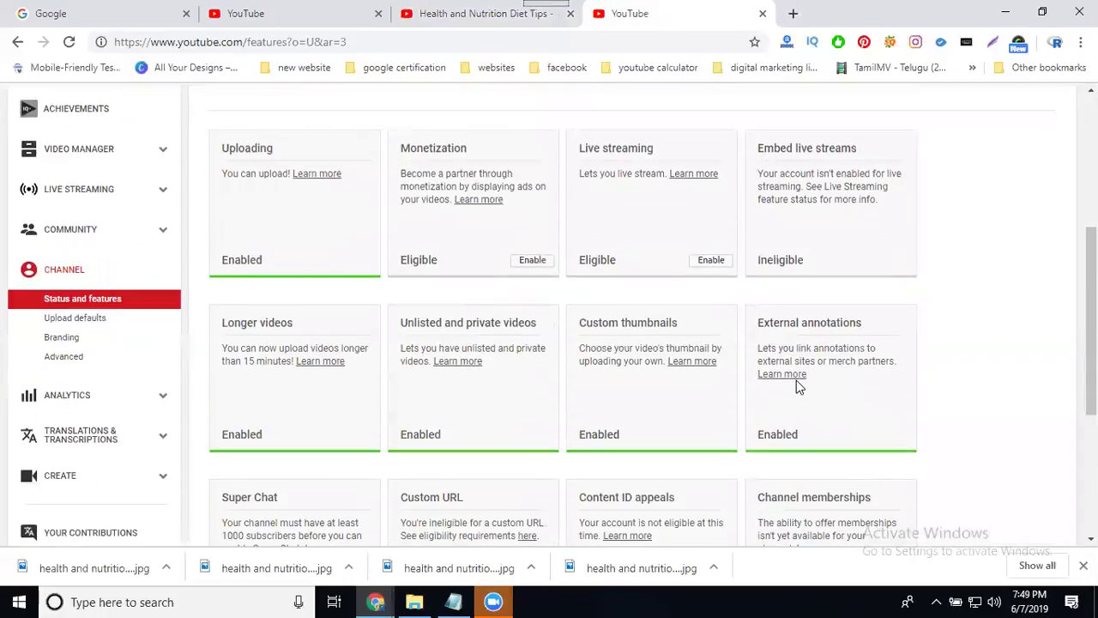
scroll(497, 387, down, 3)
scroll(498, 387, up, 3)
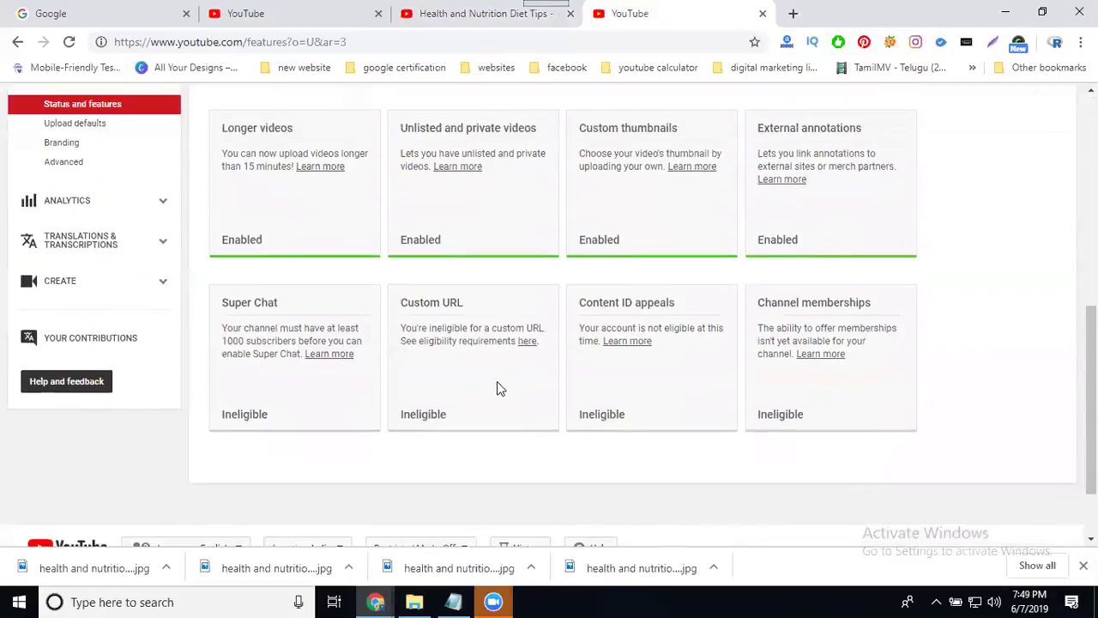
Open the channel's upload defaults and set the default video category to People & Blogs
click(74, 319)
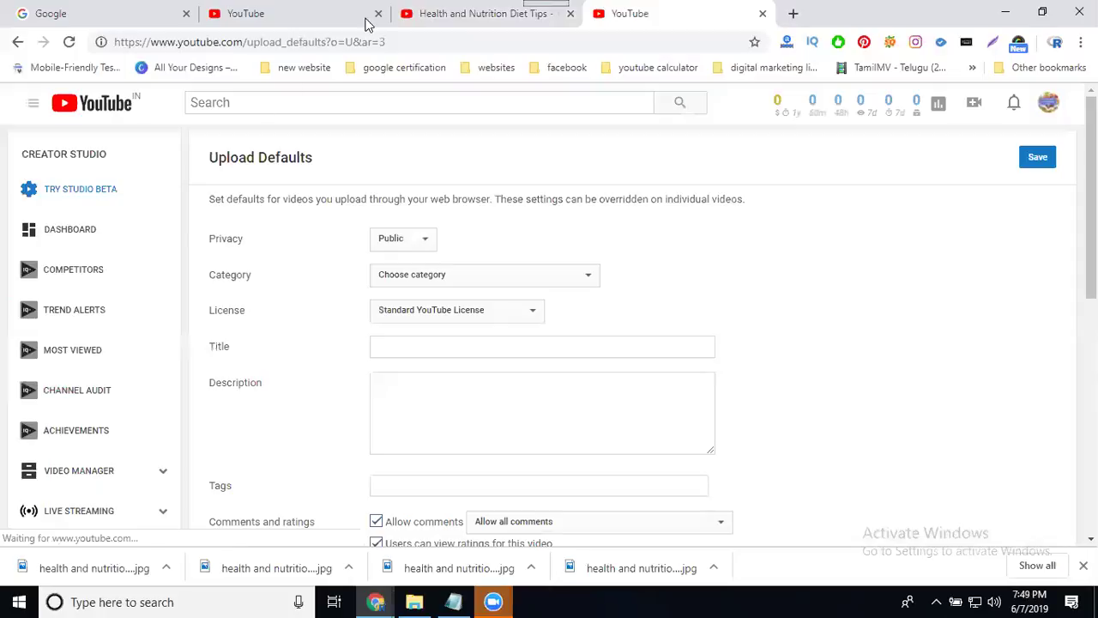
click(426, 16)
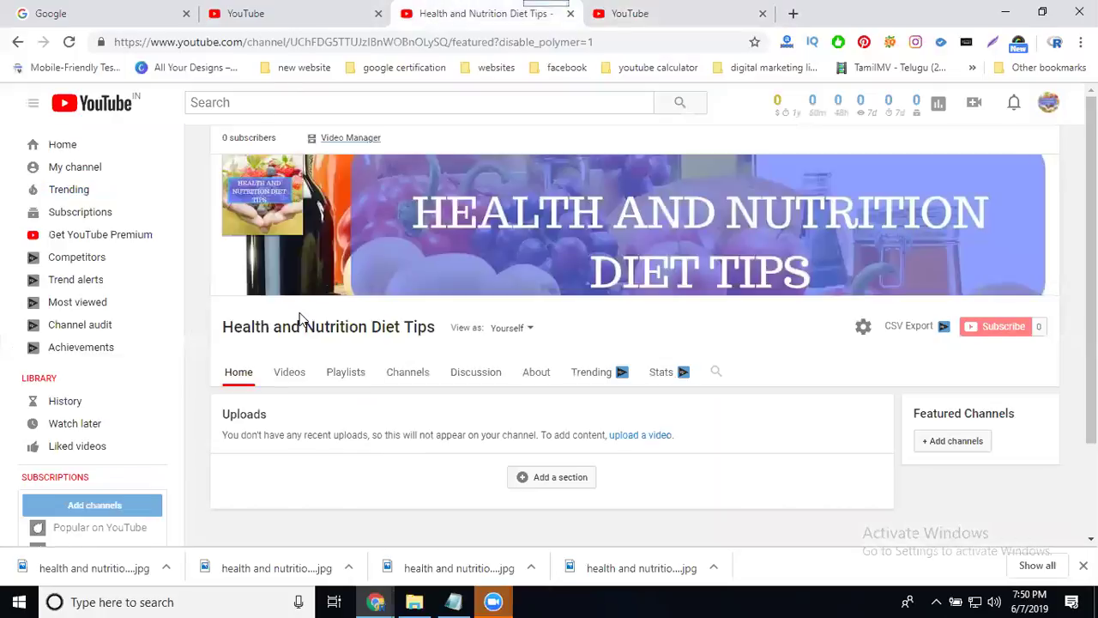
click(663, 13)
scroll(777, 248, down, 2)
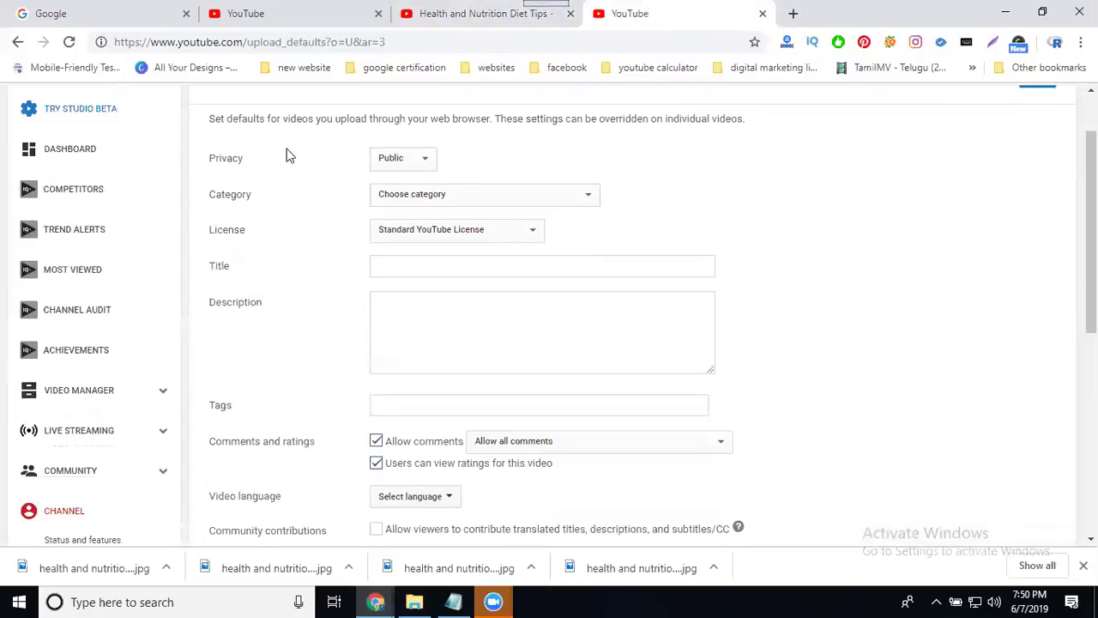
click(429, 195)
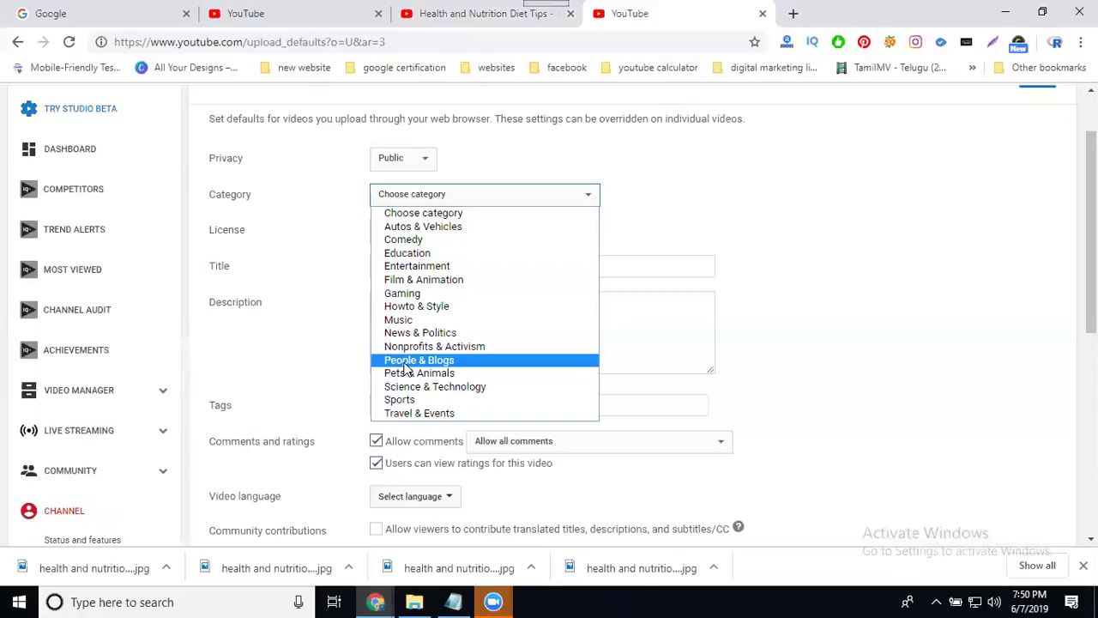
click(409, 362)
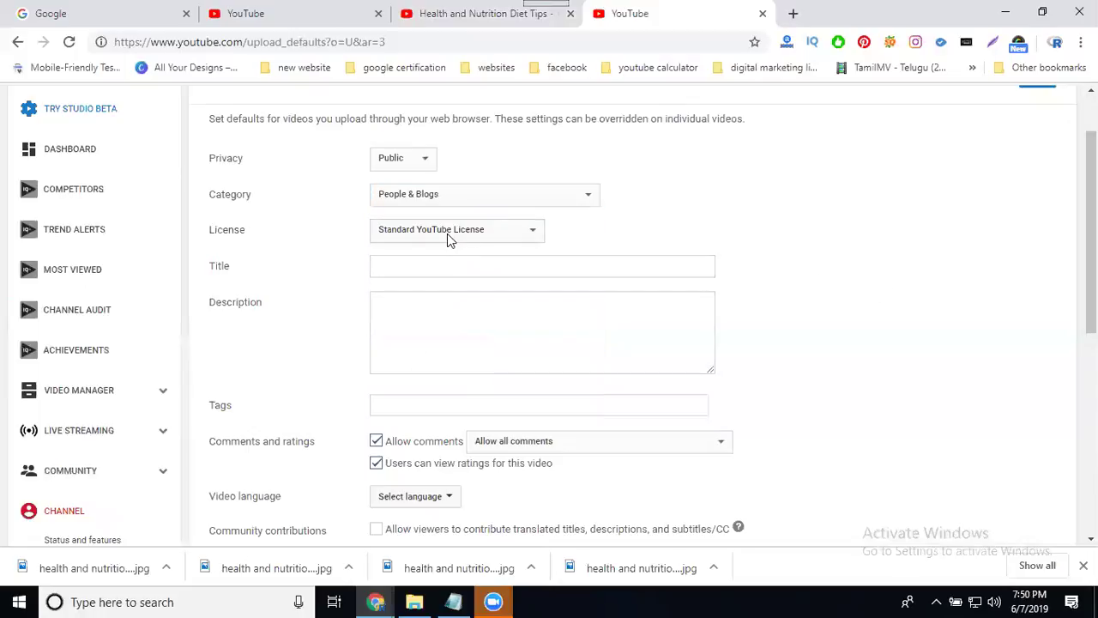
Set the default video language to English, keeping video ratings viewable by users
scroll(817, 262, down, 1)
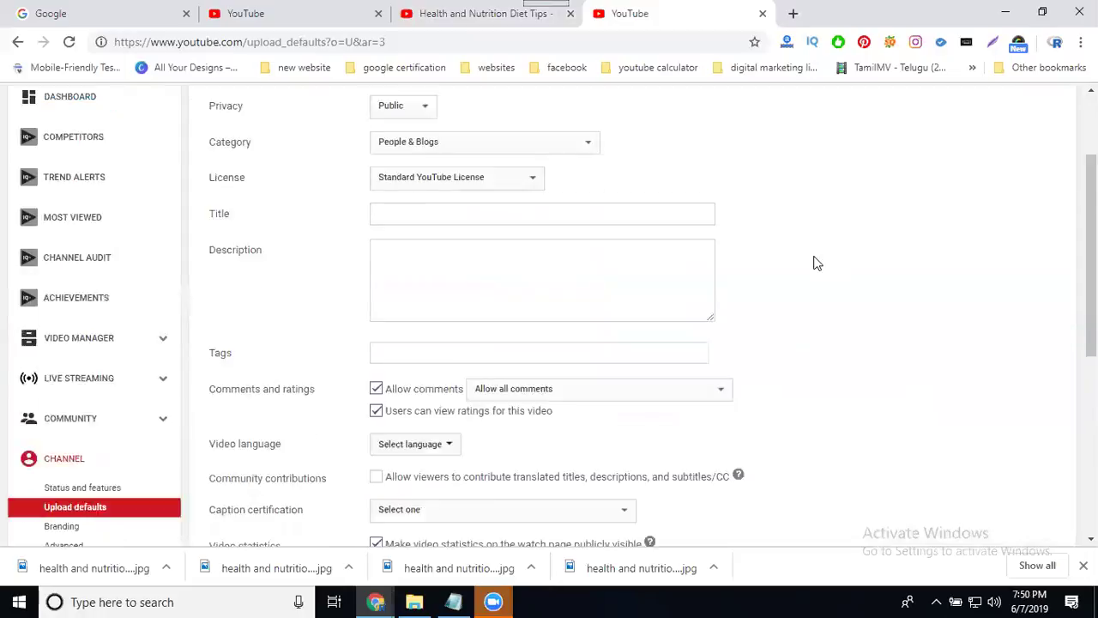
scroll(817, 262, down, 2)
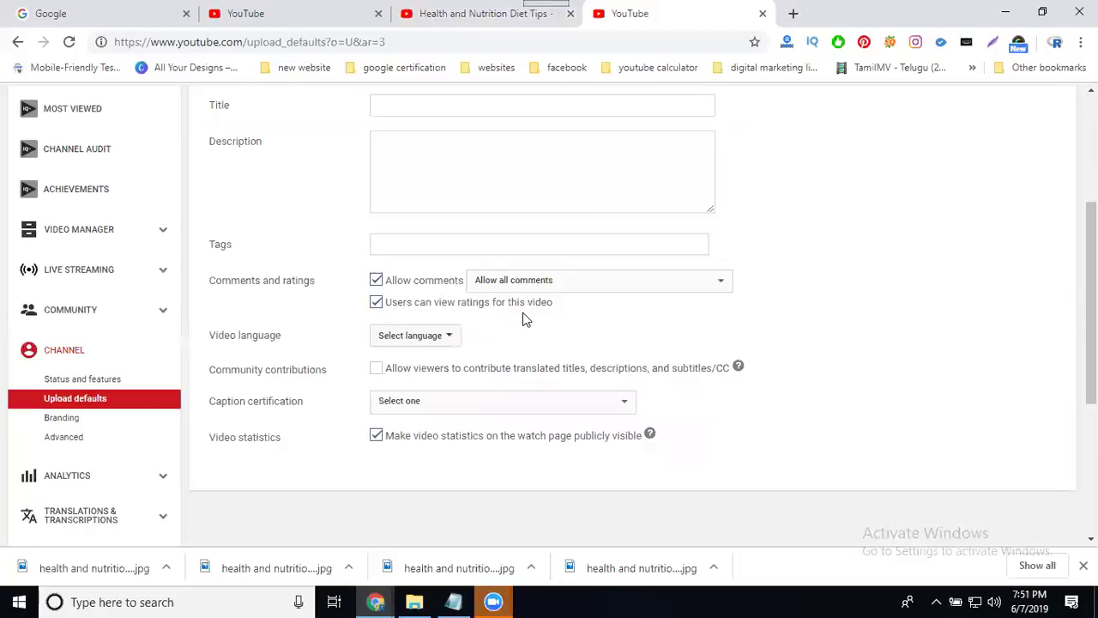
click(378, 306)
click(376, 302)
click(392, 339)
click(399, 366)
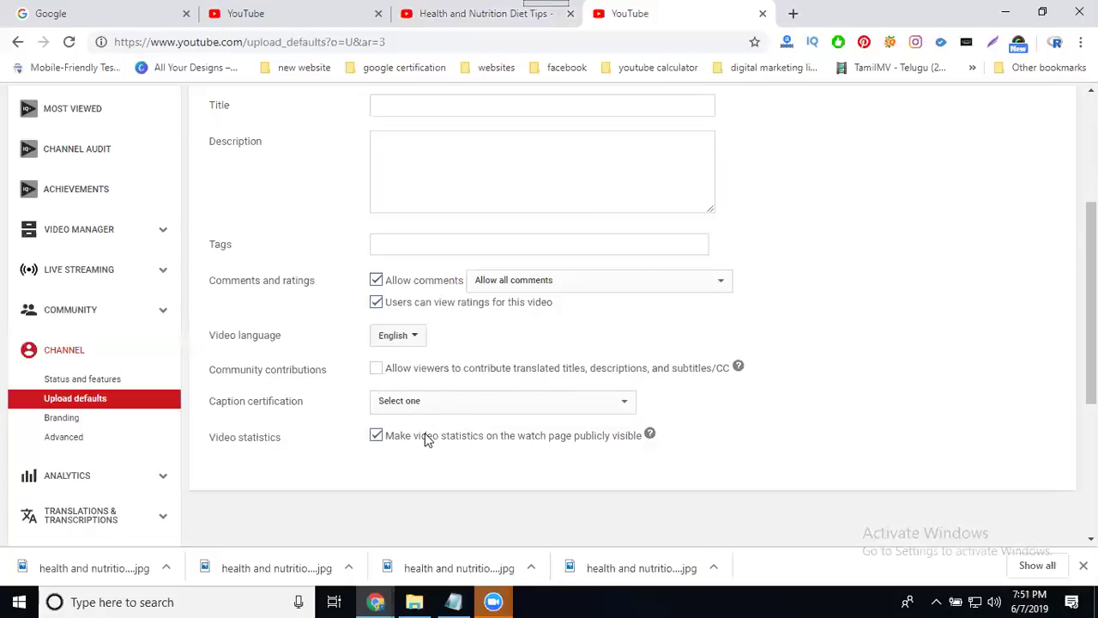
Save the changed upload defaults
scroll(447, 367, up, 1)
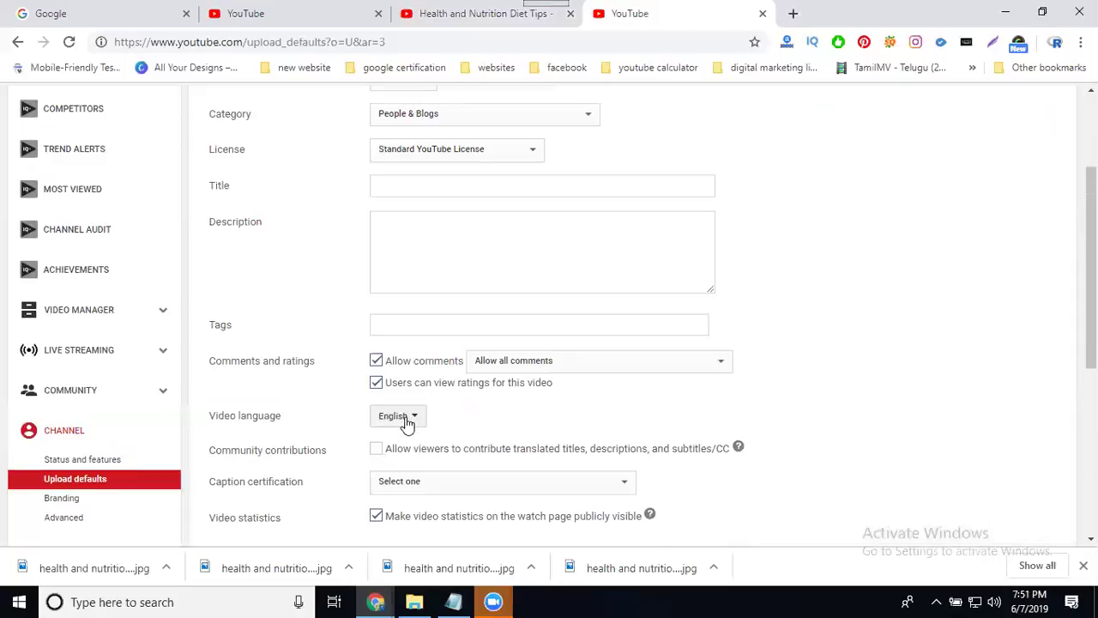
scroll(420, 326, up, 1)
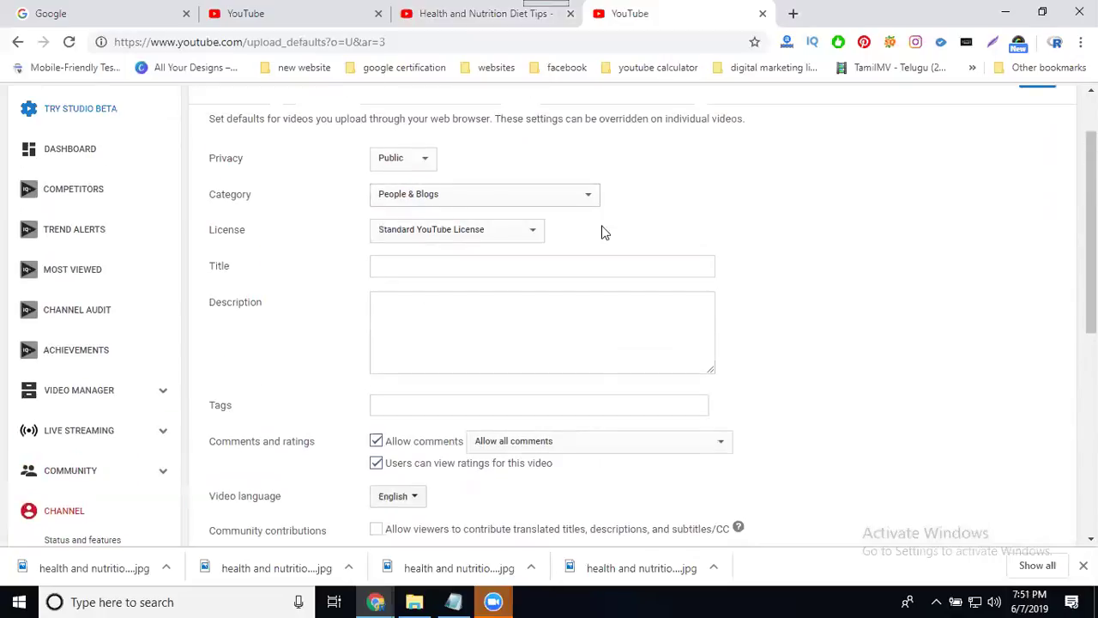
scroll(603, 232, up, 1)
click(1037, 159)
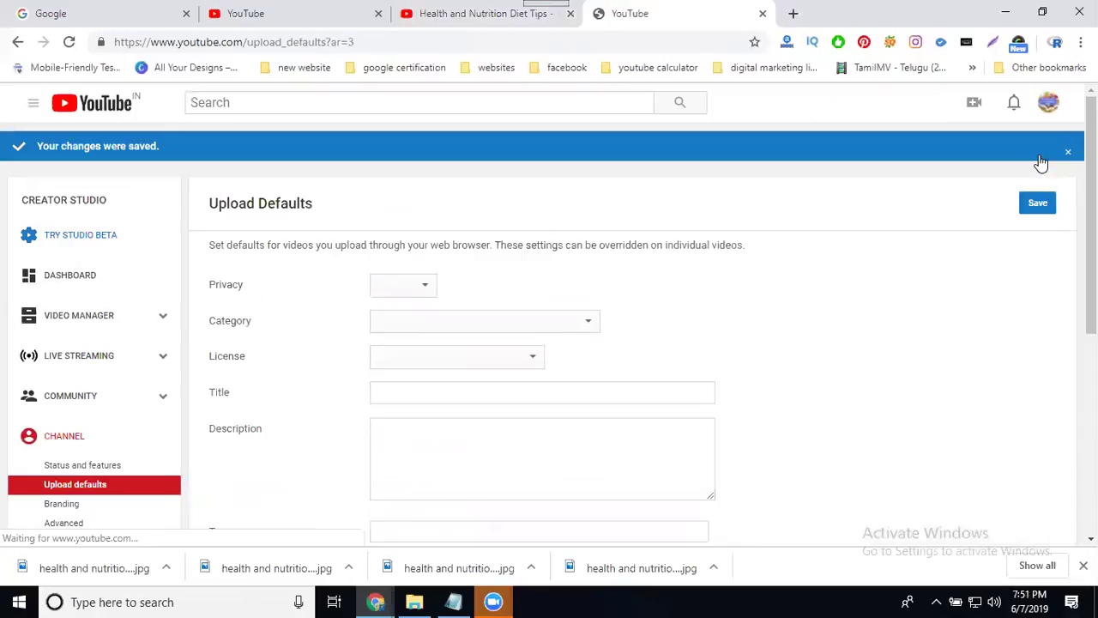
Open the watermark upload form in the channel's Branding settings and check the recommended file format, without choosing a file
scroll(103, 387, down, 2)
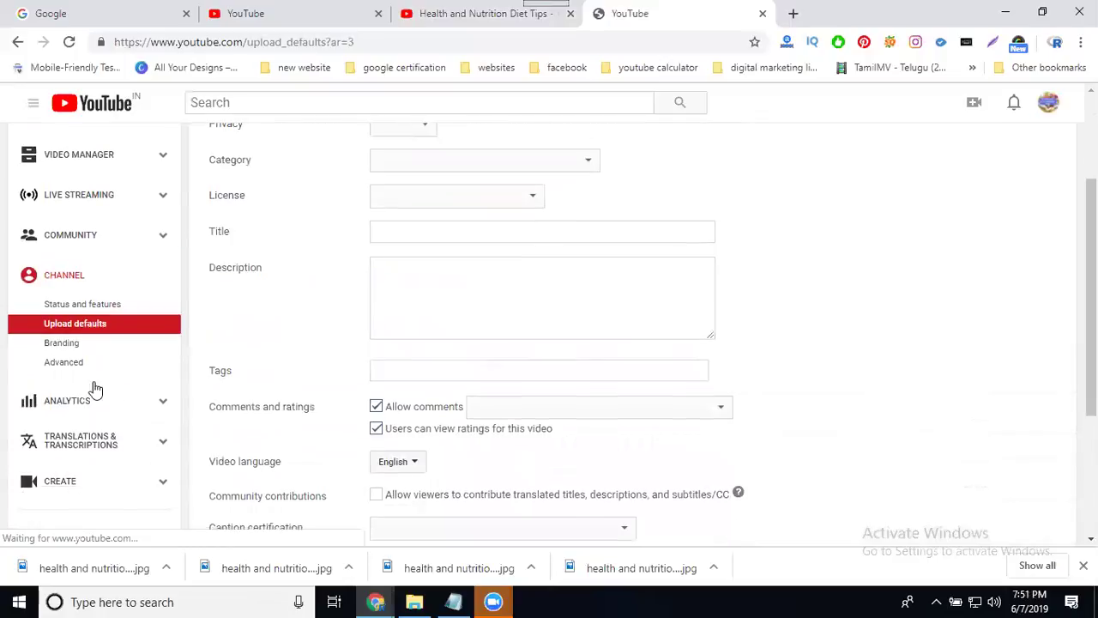
click(70, 350)
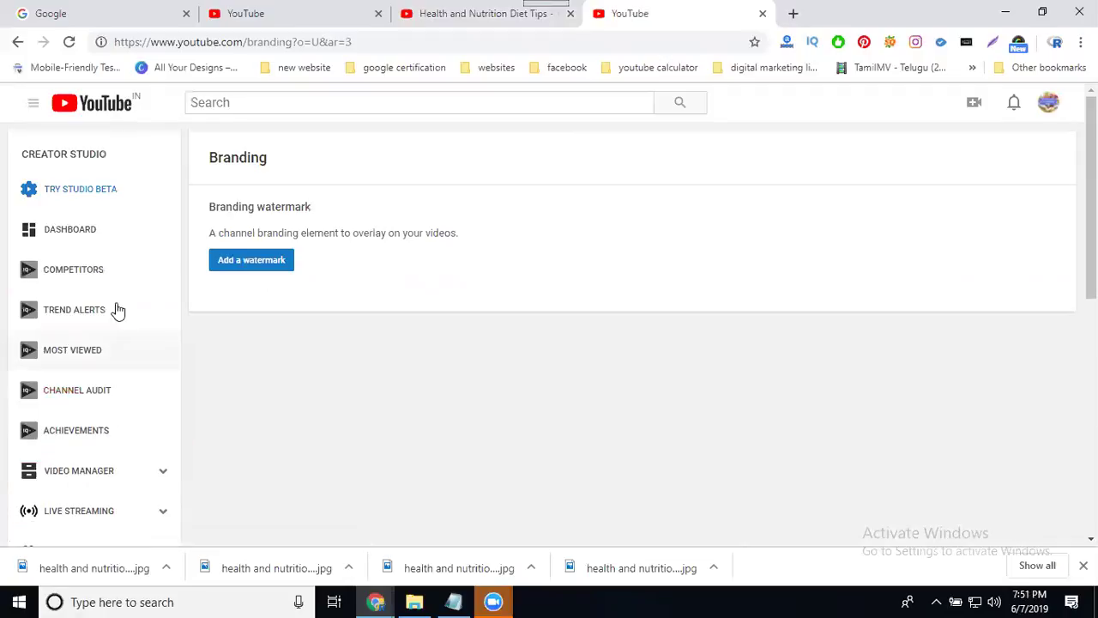
click(241, 264)
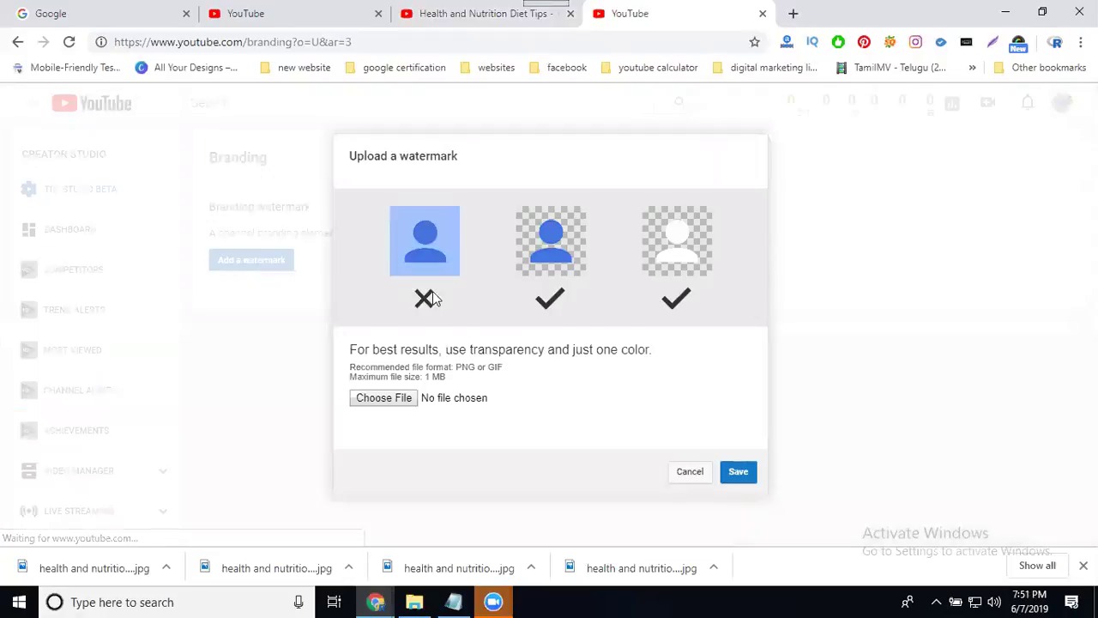
click(398, 400)
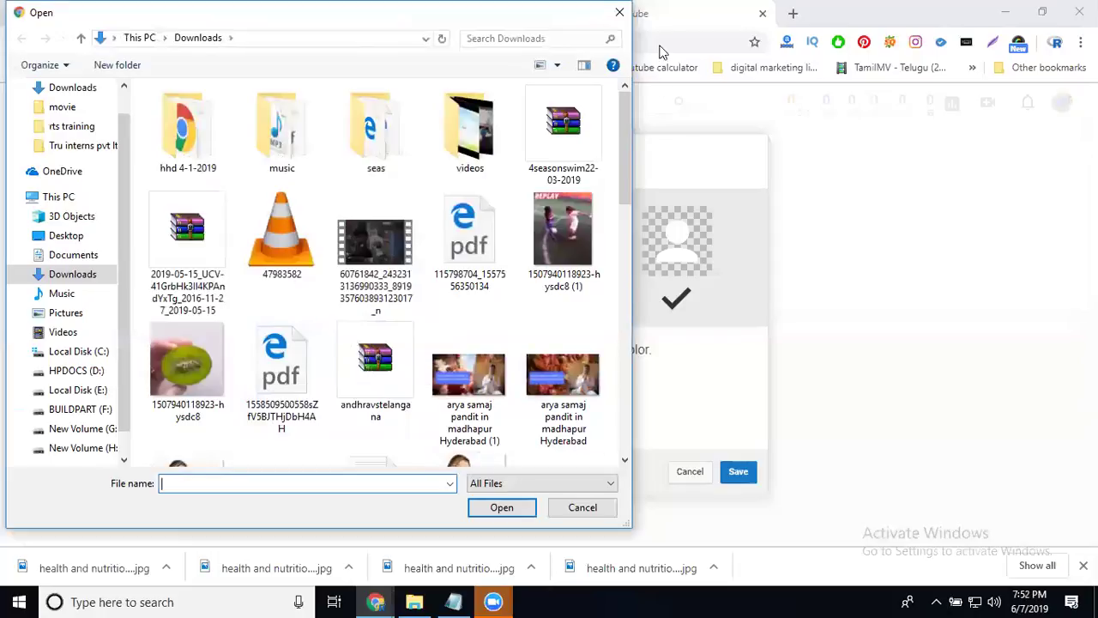
click(619, 12)
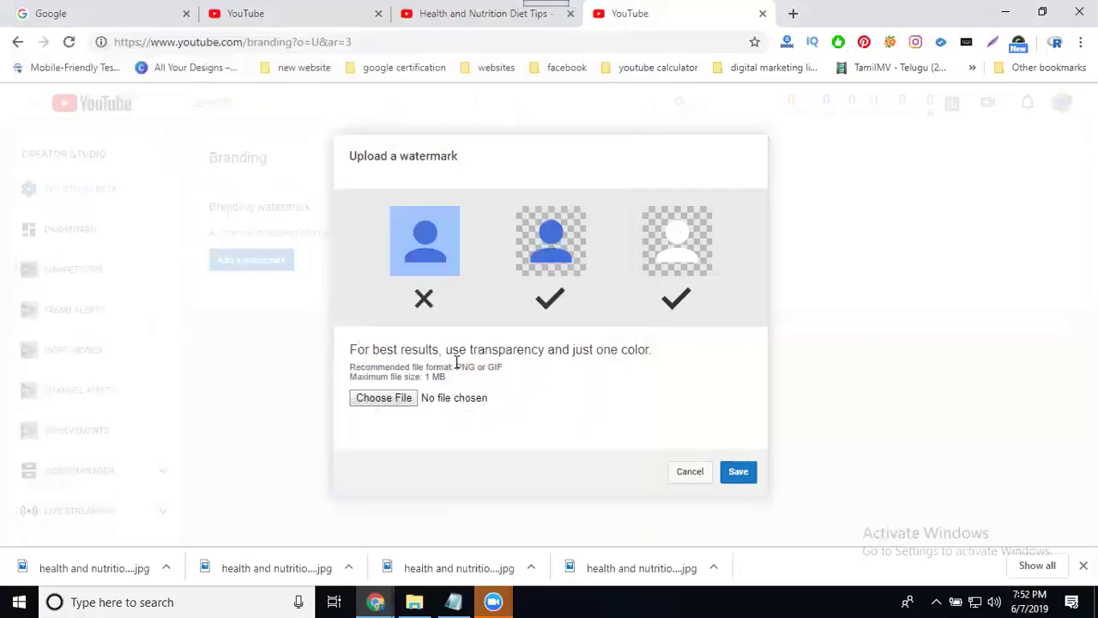
drag(469, 362, 509, 368)
Search Google Images for "youtube gif"
click(126, 9)
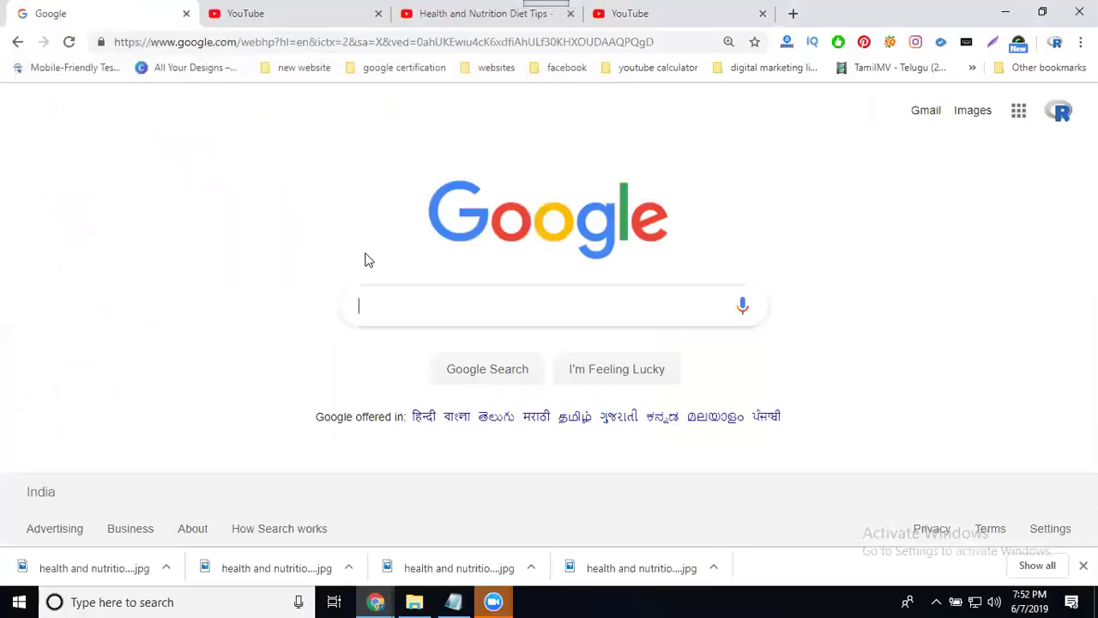
text(youtu)
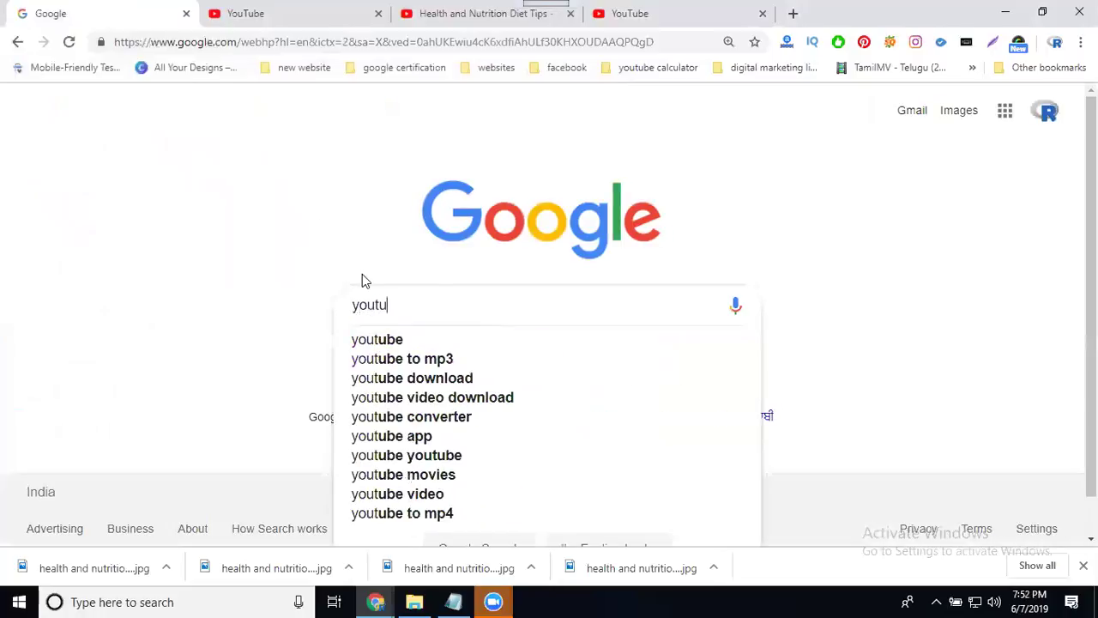
text(be gif)
key(Return)
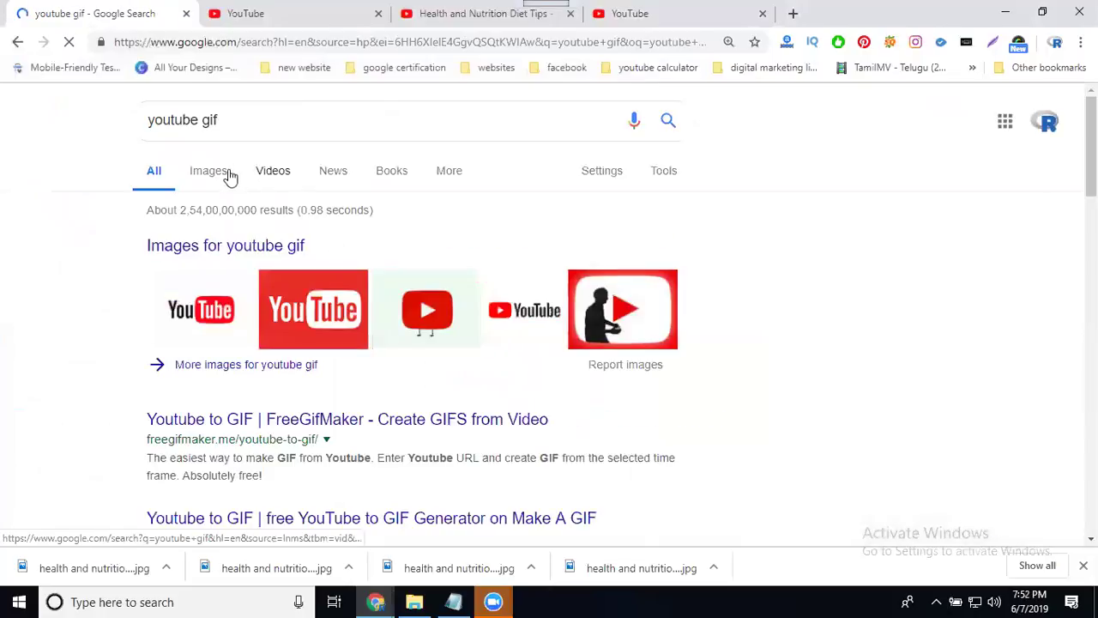
click(223, 177)
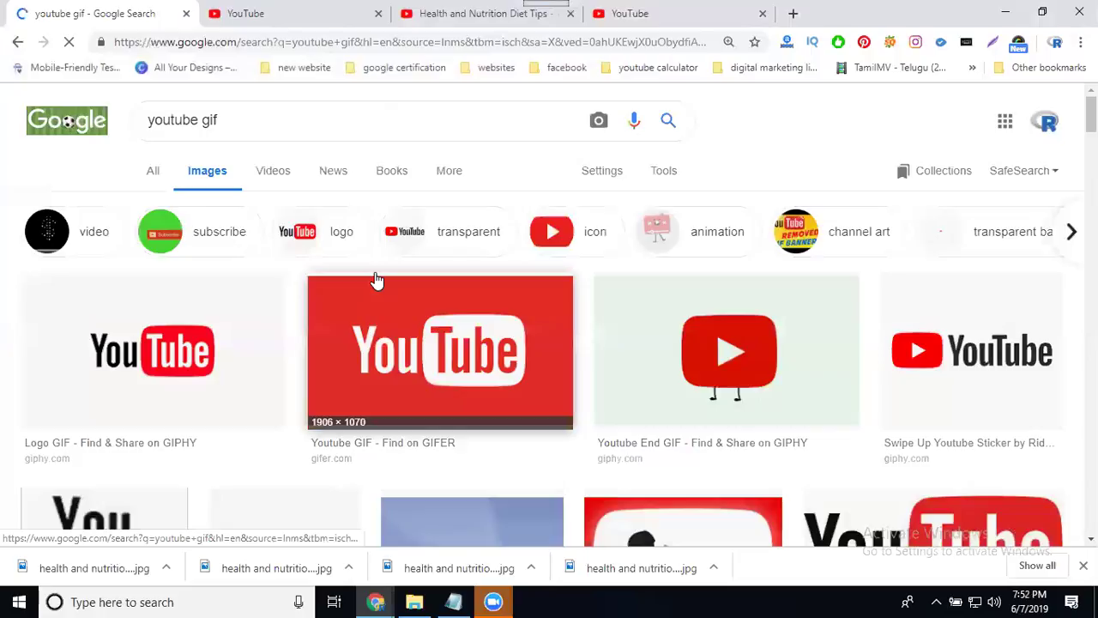
Preview the Youtube End GIF, the GIFER Youtube GIF with the silhouette, and the Pixar lamp logo spoof from the image results
click(652, 314)
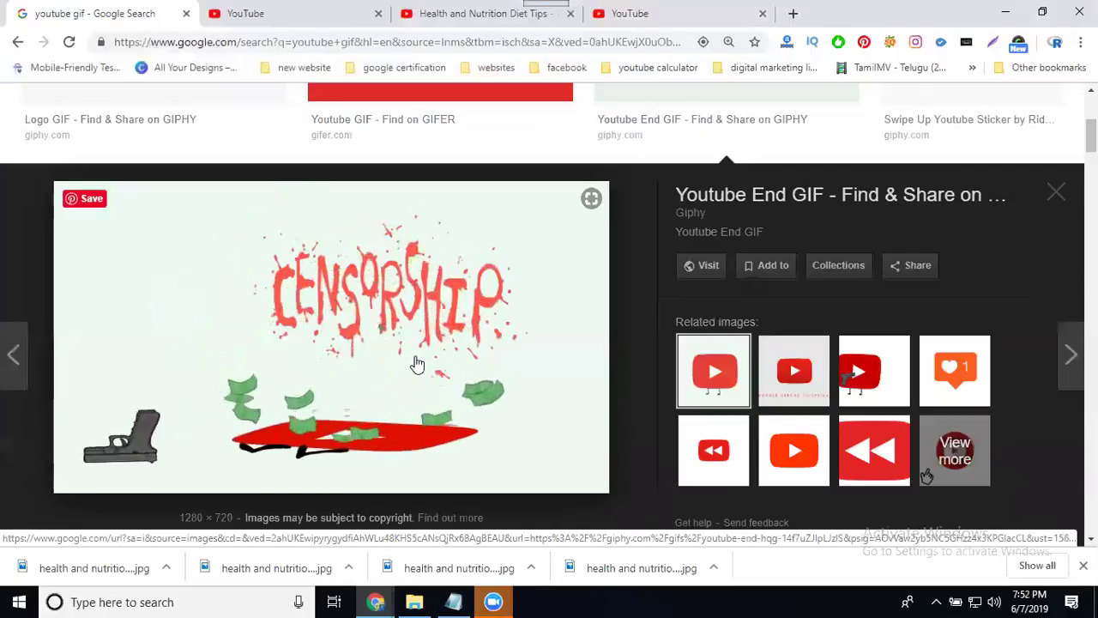
scroll(417, 364, down, 3)
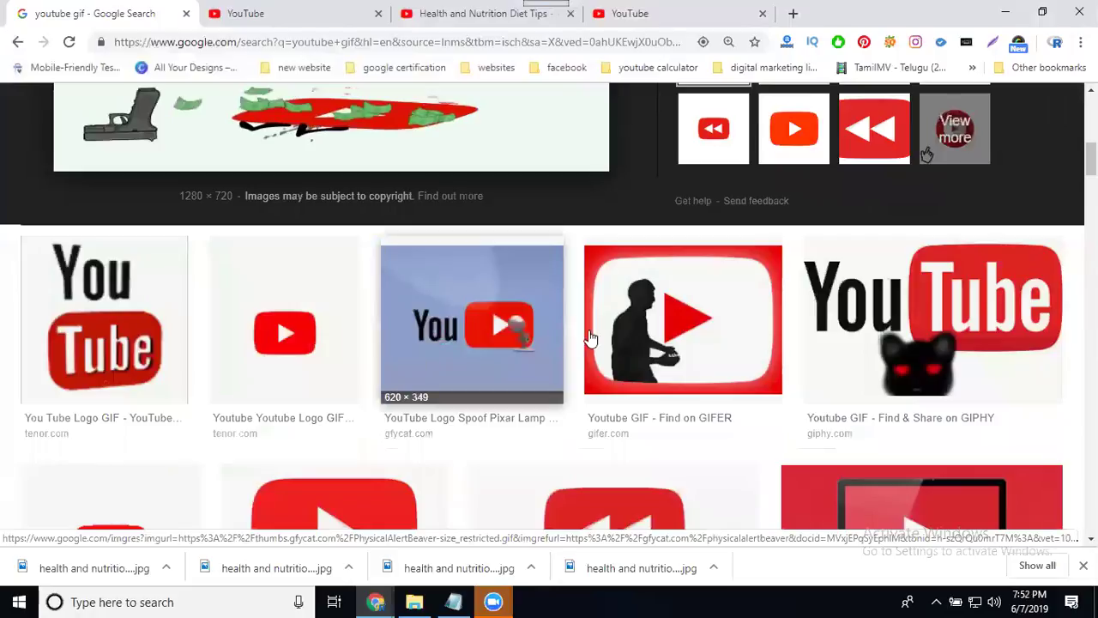
click(677, 332)
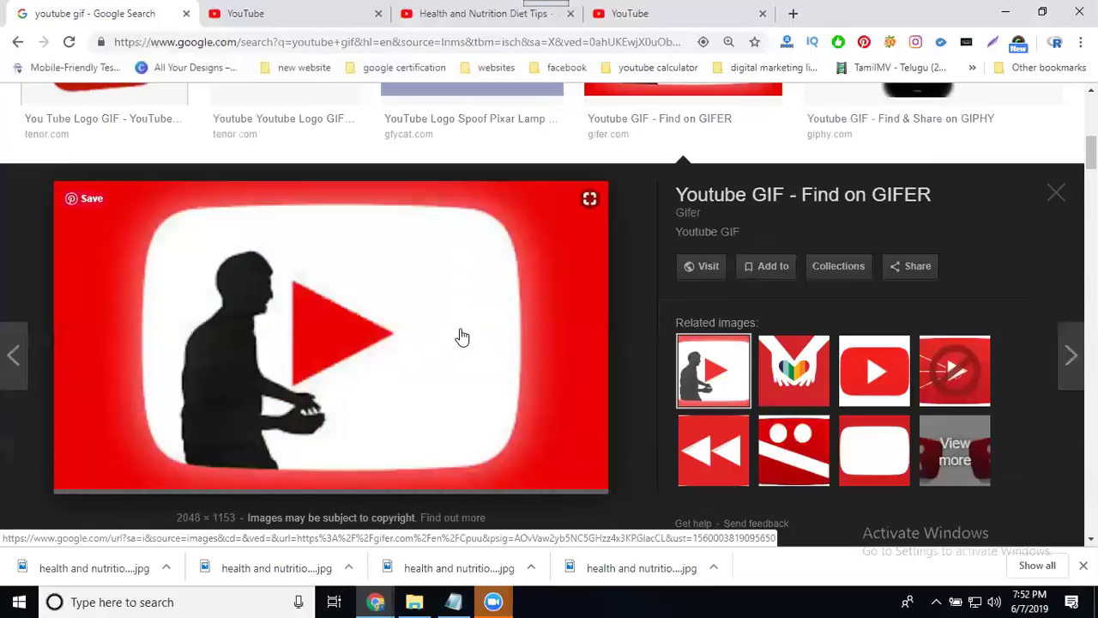
scroll(461, 337, up, 3)
click(485, 302)
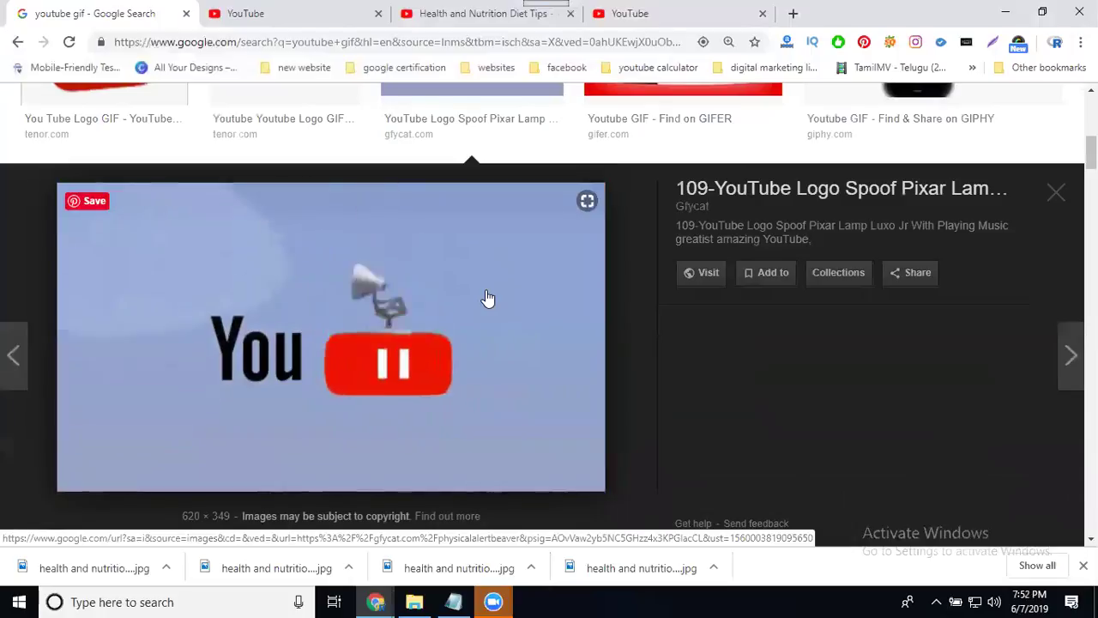
Save the Pixar lamp YouTube logo spoof GIF to the movie folder under the file name "you"
right_click(254, 273)
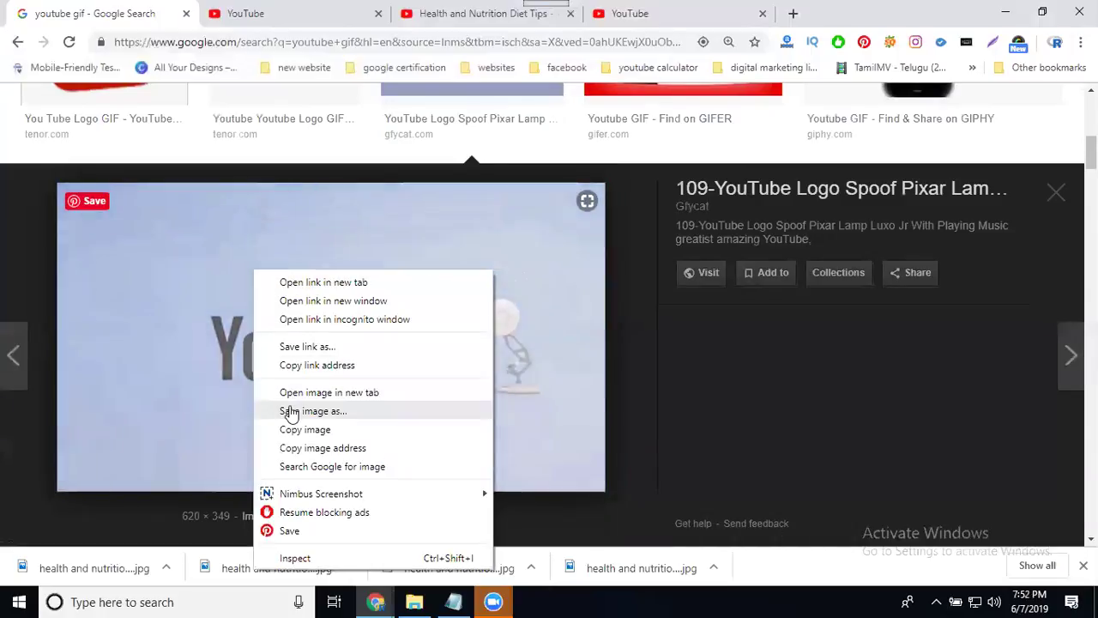
click(290, 412)
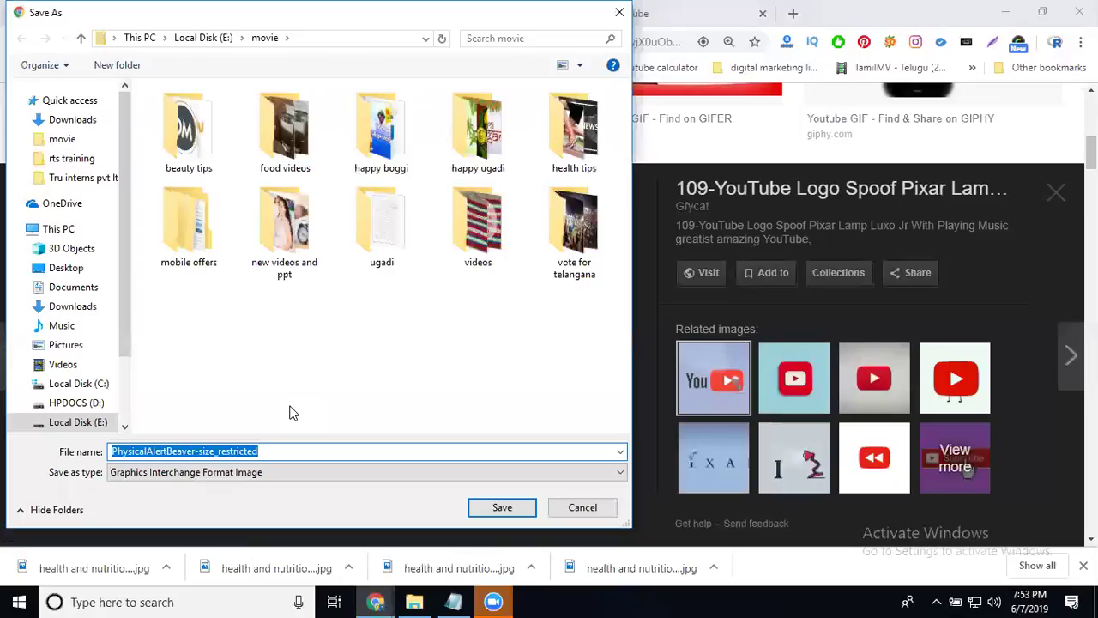
text(yo)
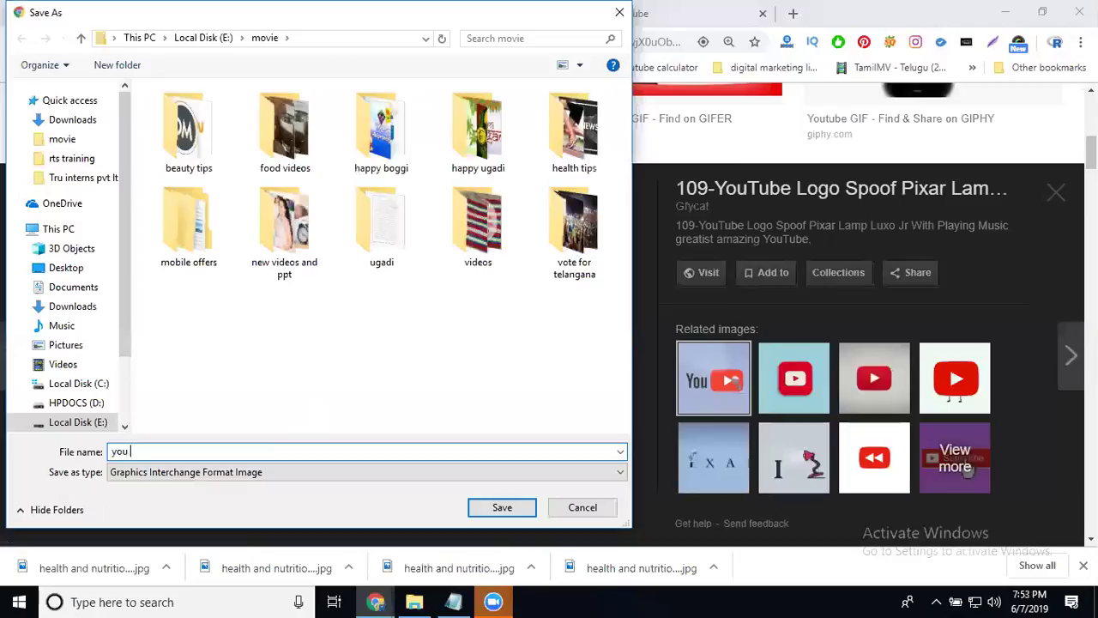
text(u)
key(Escape)
Try to upload you.gif from the movie folder on Local Disk (E:) as the channel's branding watermark
click(659, 15)
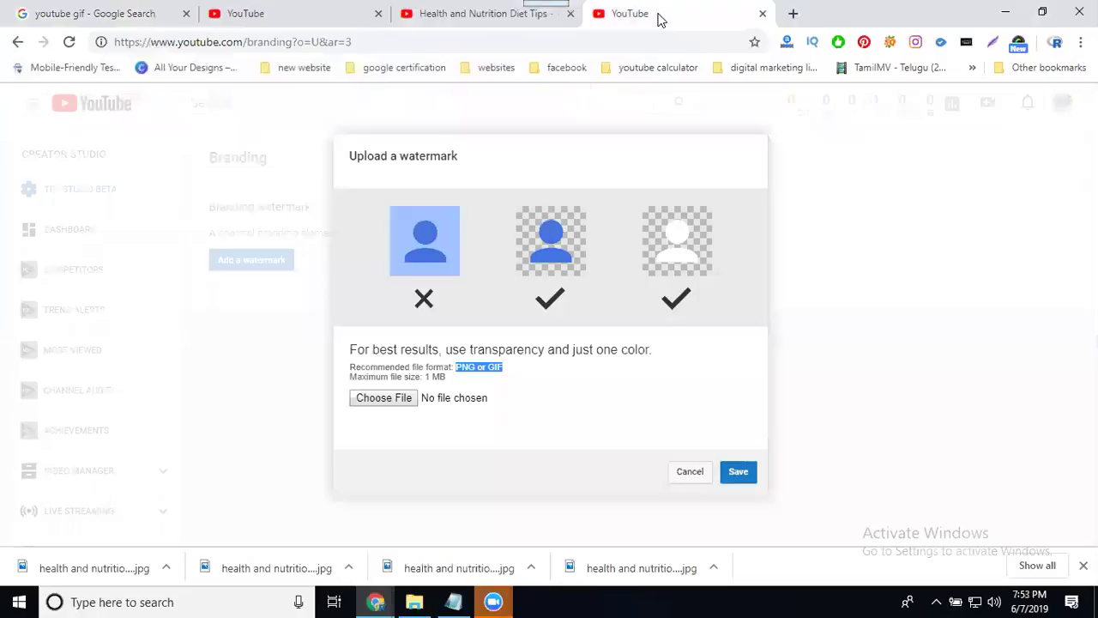
click(382, 402)
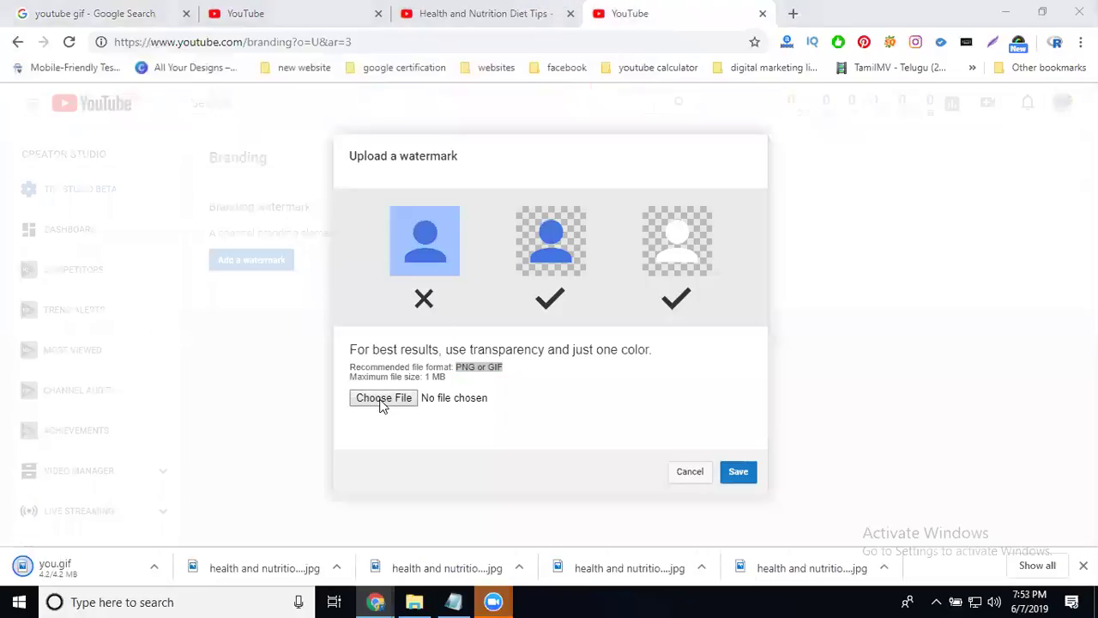
click(78, 389)
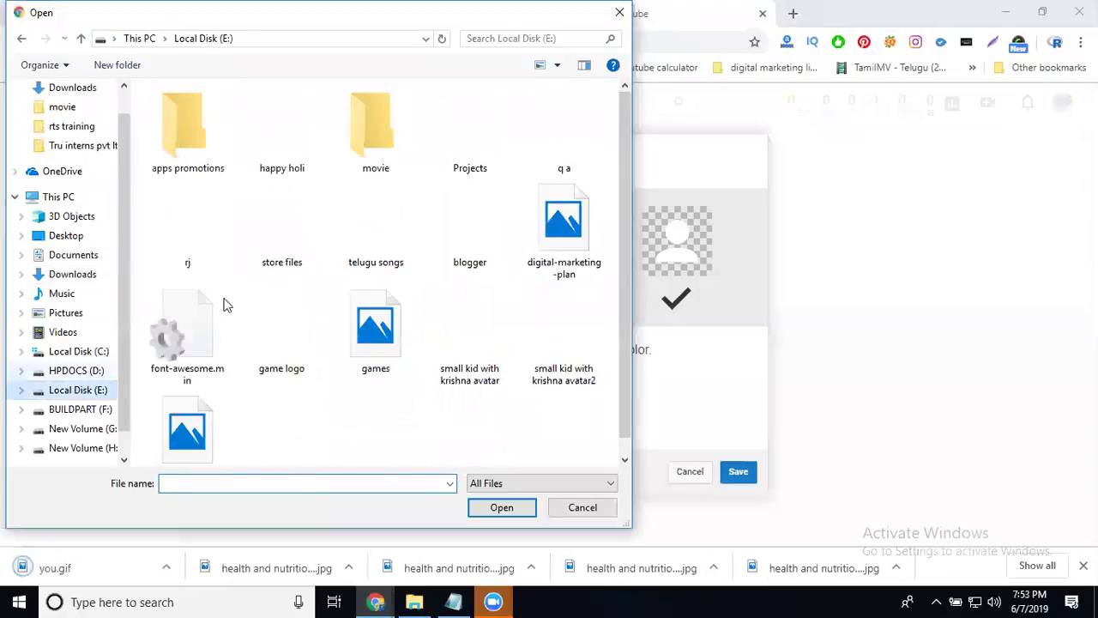
double_click(363, 163)
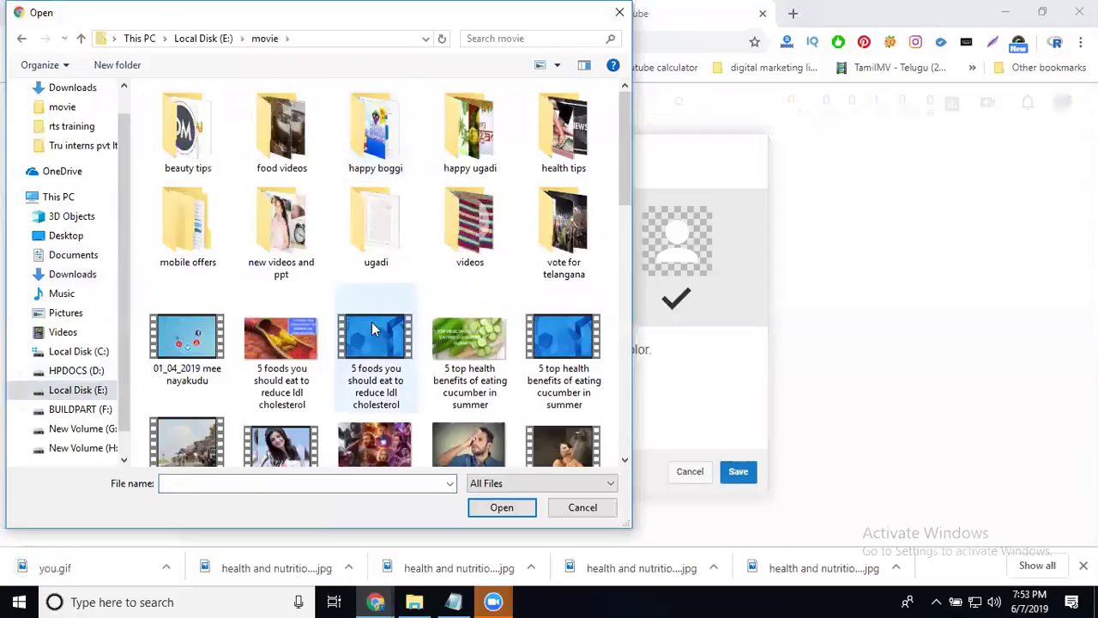
scroll(373, 321, down, 10)
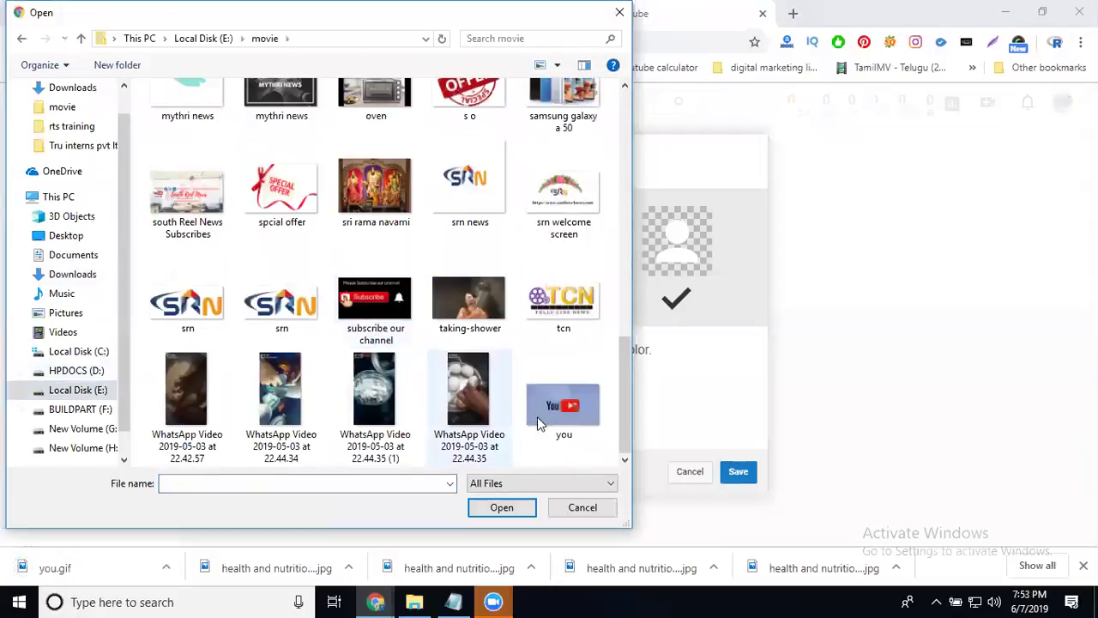
double_click(562, 418)
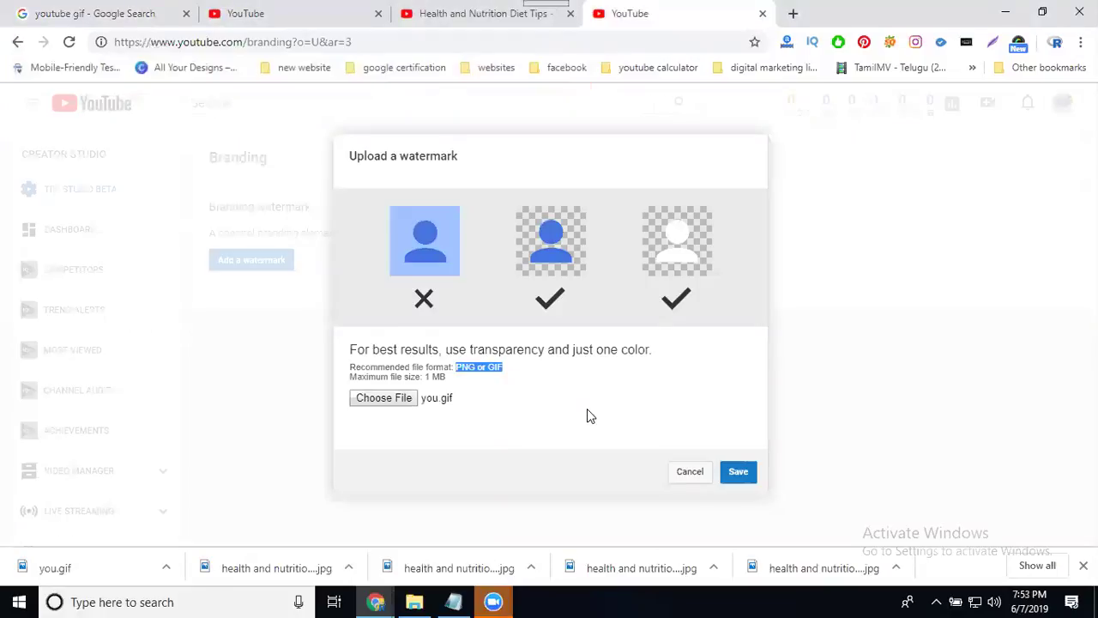
click(736, 471)
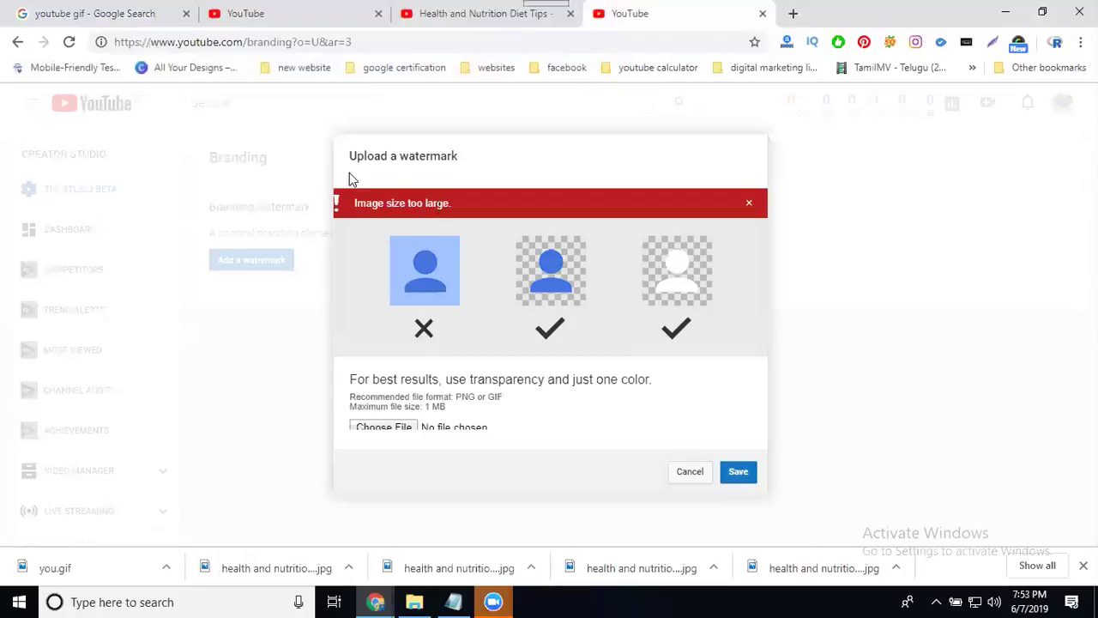
Filter the "youtube gif" image results to medium-sized images
click(74, 14)
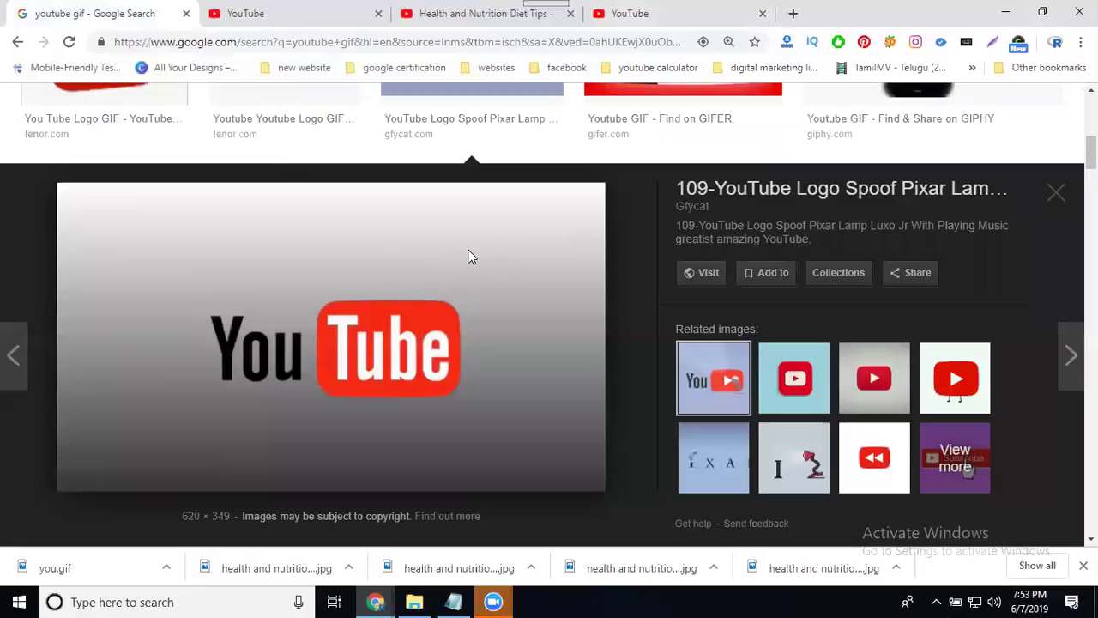
scroll(470, 256, up, 6)
click(664, 170)
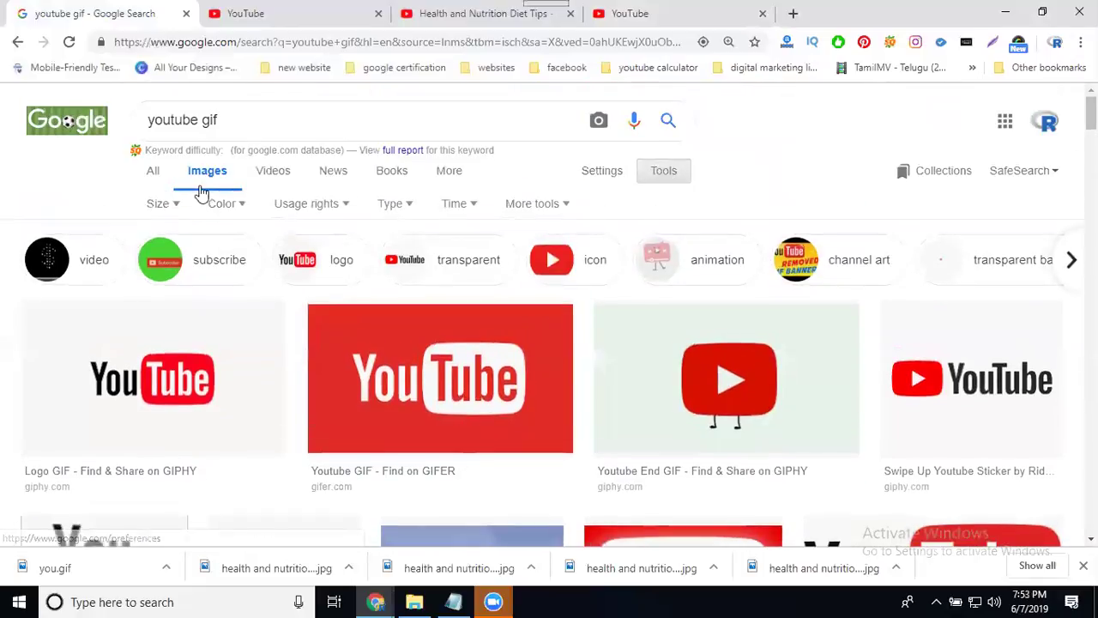
click(159, 211)
click(162, 279)
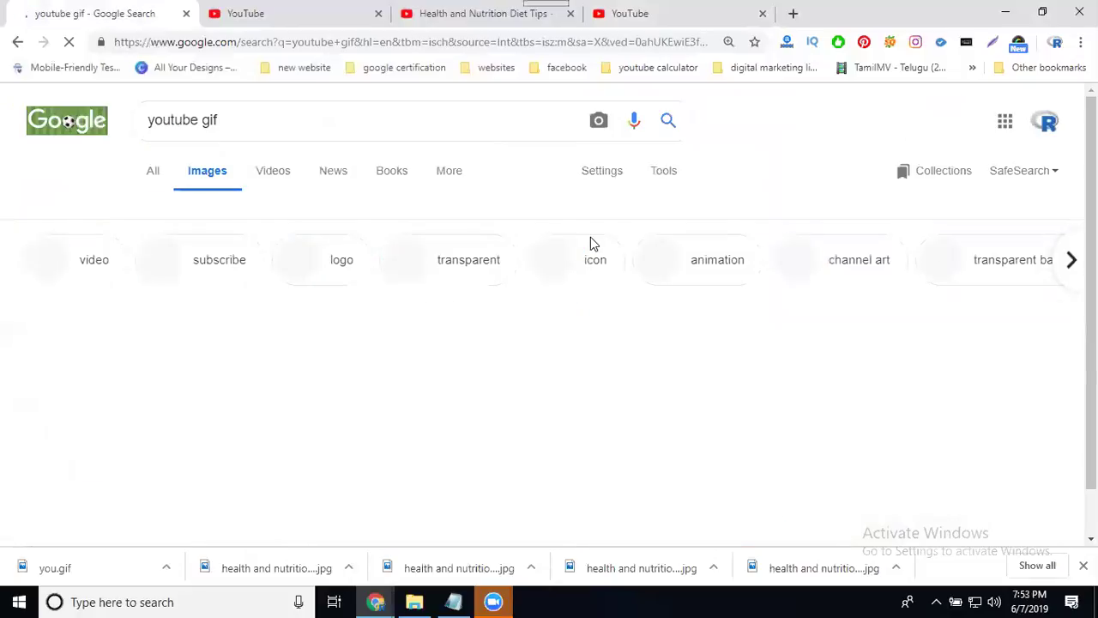
Try to save the GIFER play-button GIF with raised arms and legs to the movie folder as "health youtube"
scroll(592, 245, down, 3)
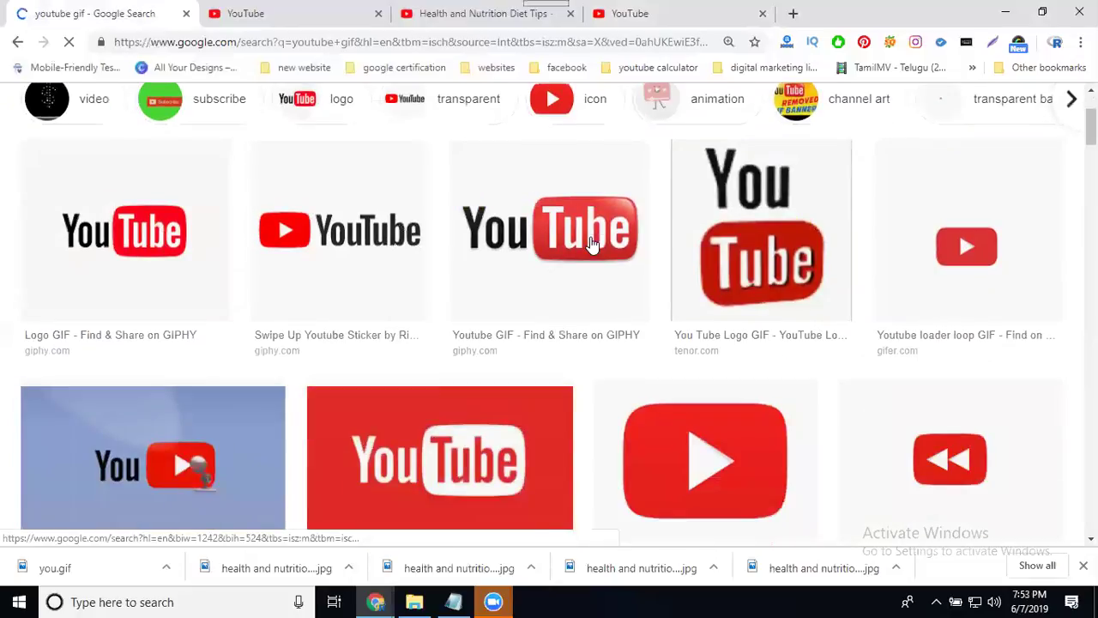
scroll(184, 243, down, 2)
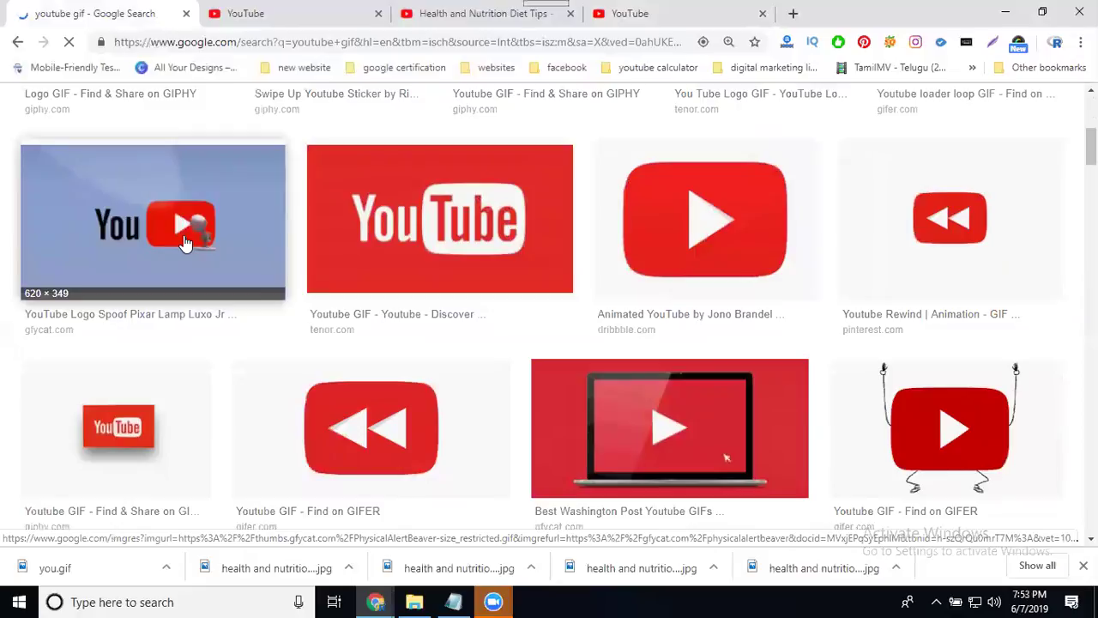
click(970, 415)
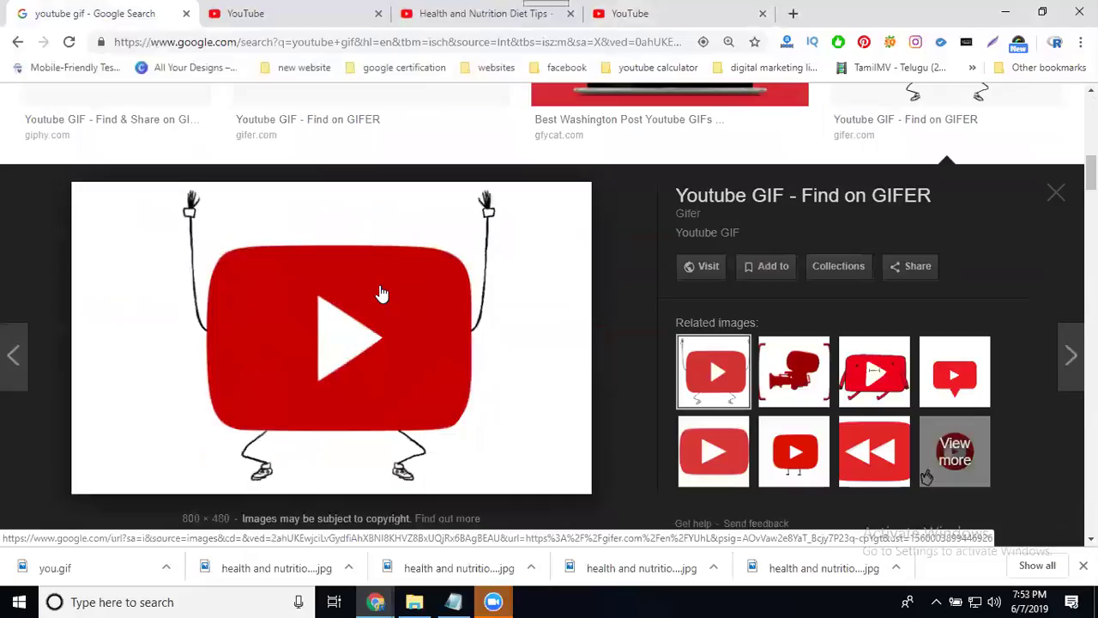
right_click(271, 278)
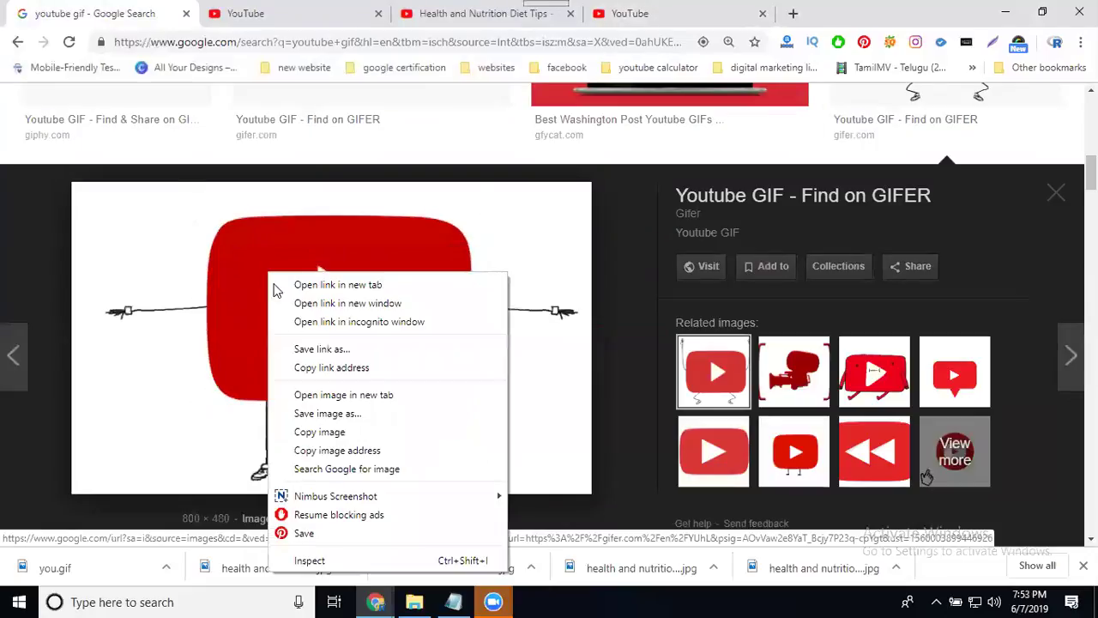
click(318, 413)
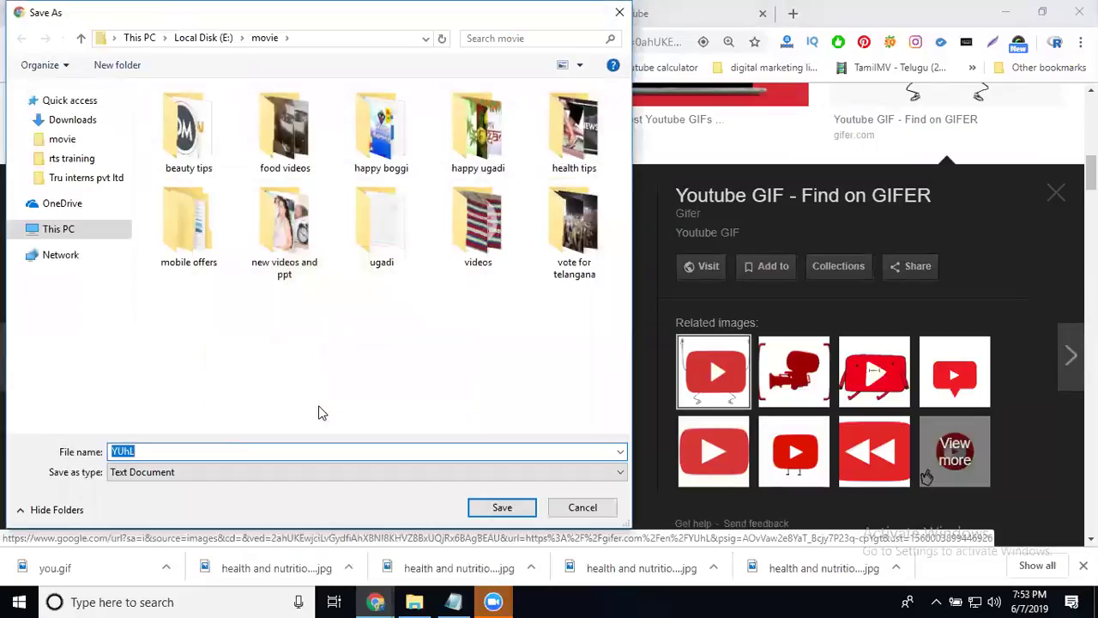
text(hea)
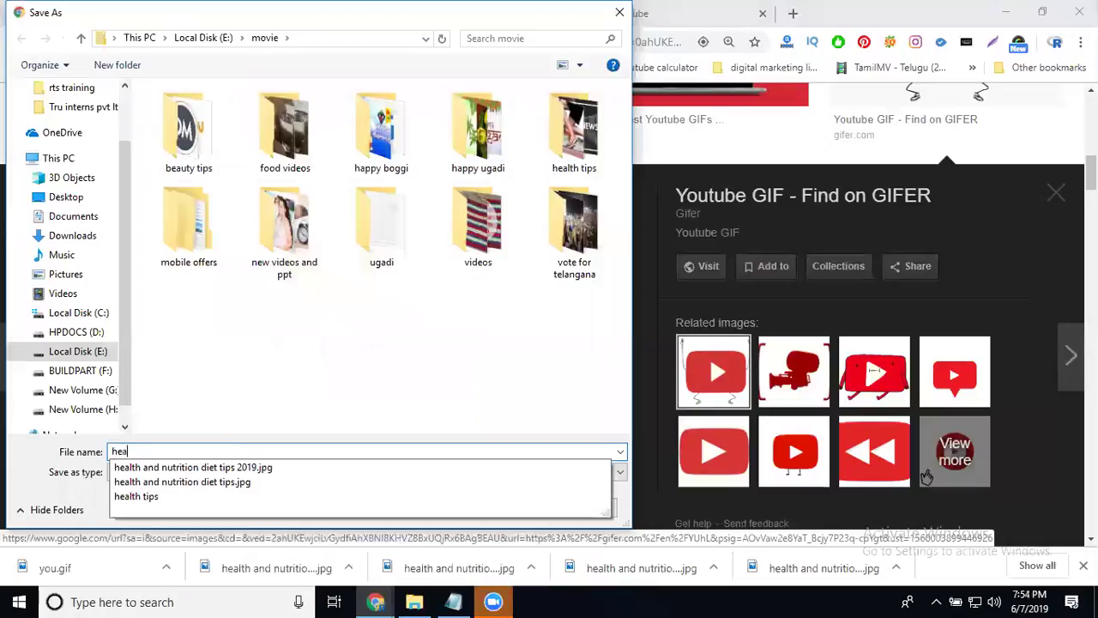
text(lth youtube)
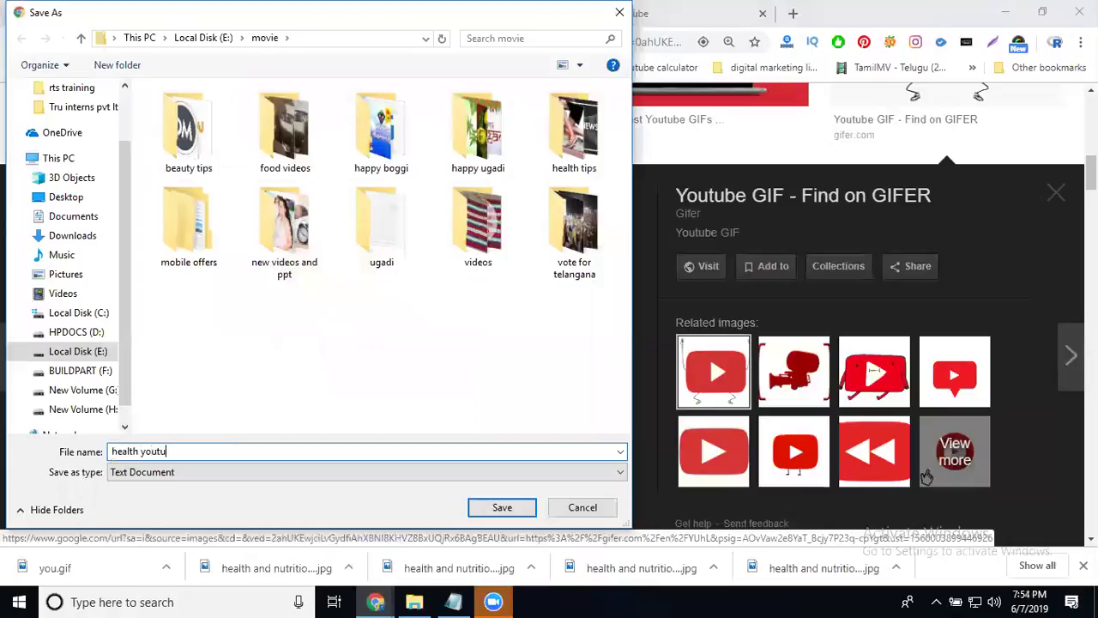
click(493, 510)
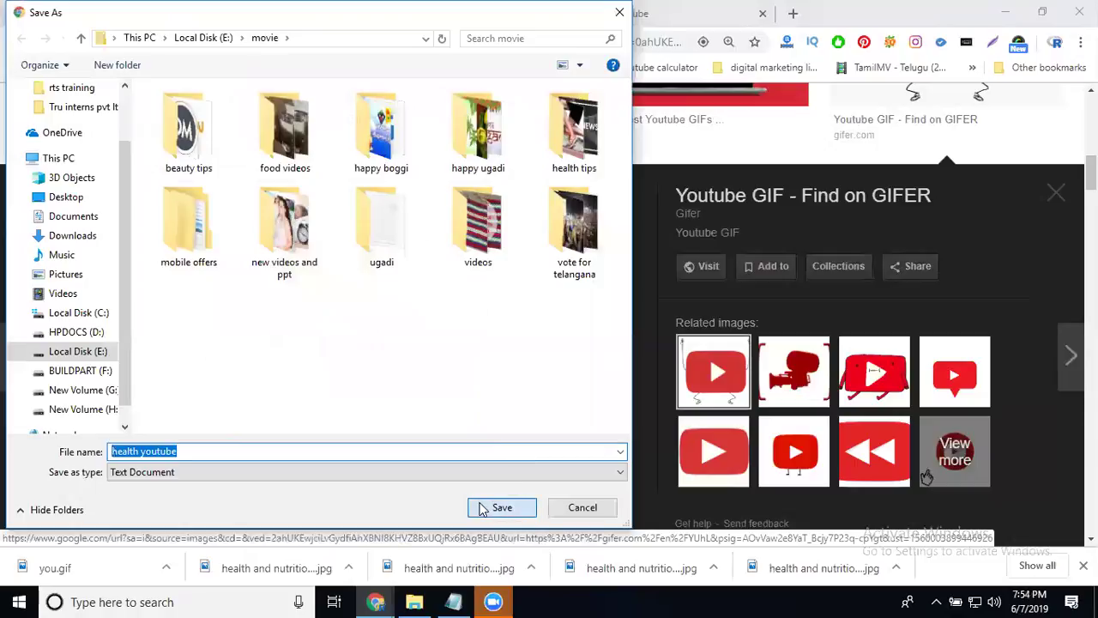
click(482, 509)
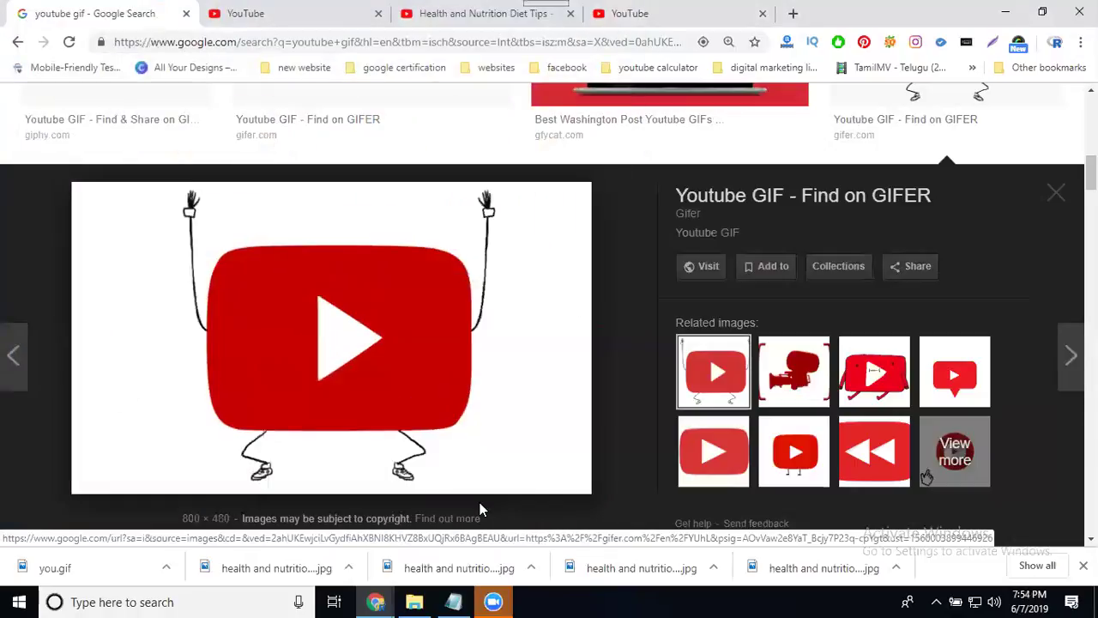
right_click(347, 346)
click(405, 198)
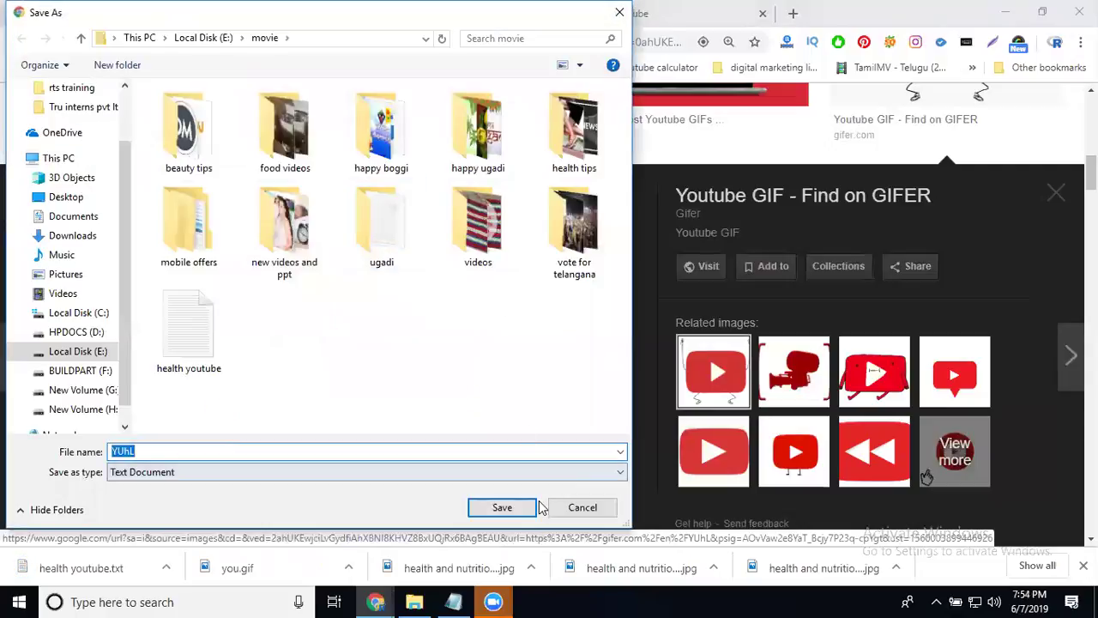
click(619, 13)
Check the movie folder for the saved "health youtube" image from the watermark upload form, without choosing a file
click(626, 13)
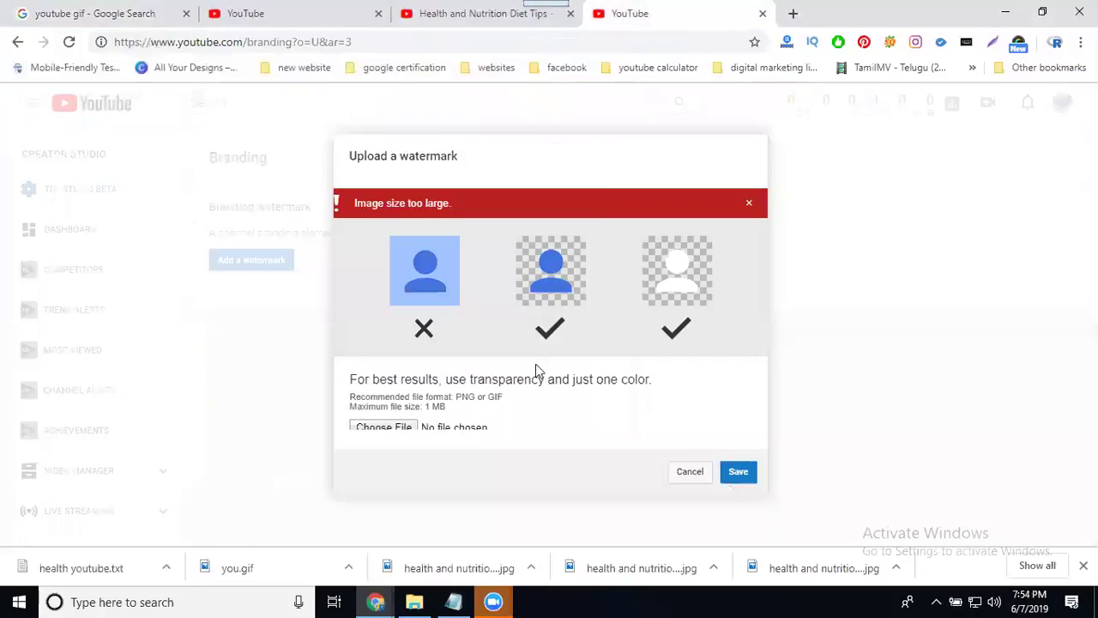
click(399, 429)
scroll(382, 313, down, 5)
scroll(382, 313, down, 3)
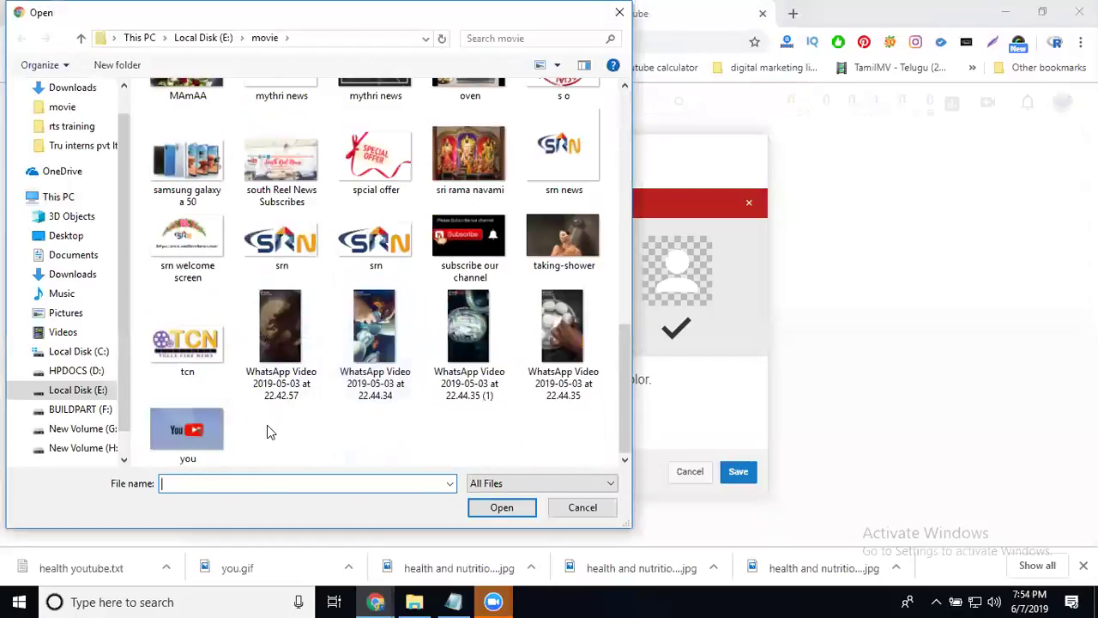
scroll(267, 425, up, 3)
scroll(267, 425, up, 3)
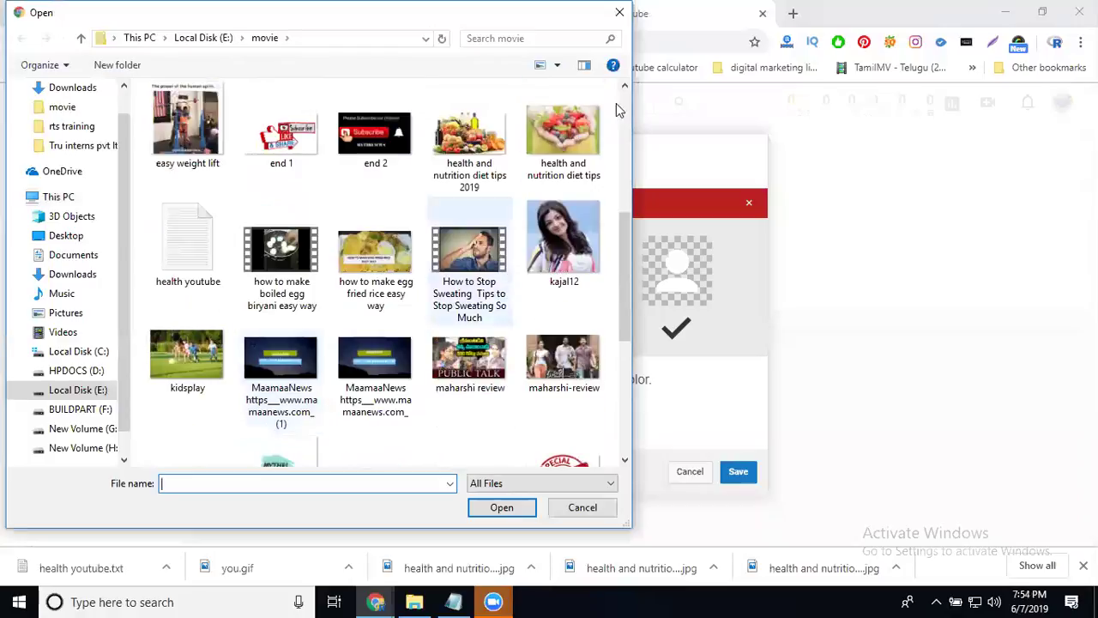
click(620, 12)
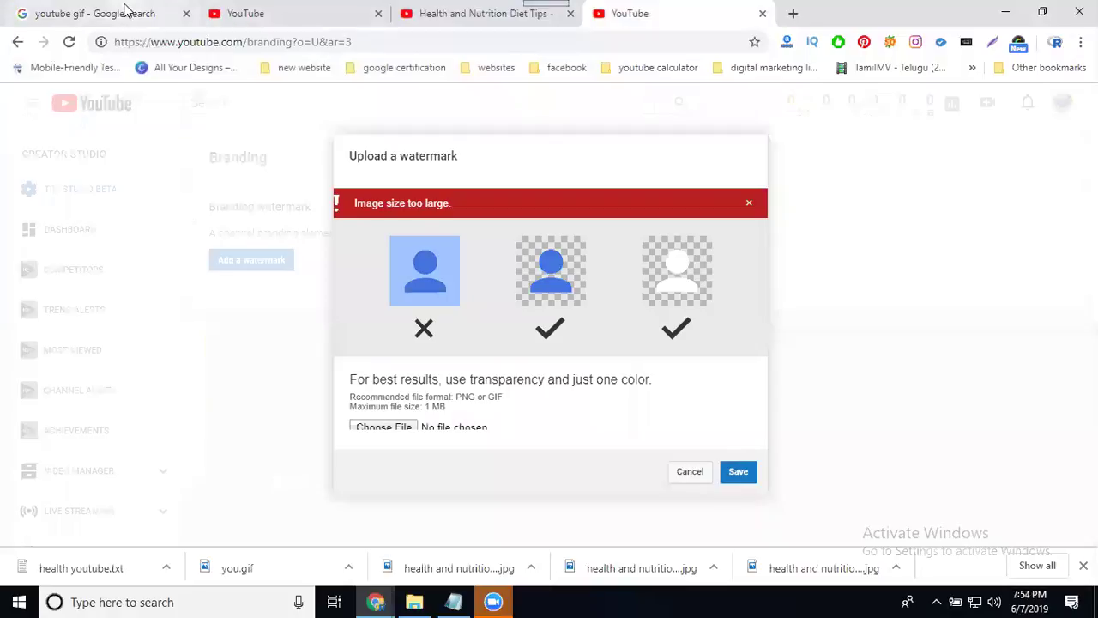
Save the related devasaustralia.com GIF of the seated red play-button character to the movie folder as "health youtube"
click(129, 10)
scroll(466, 289, down, 2)
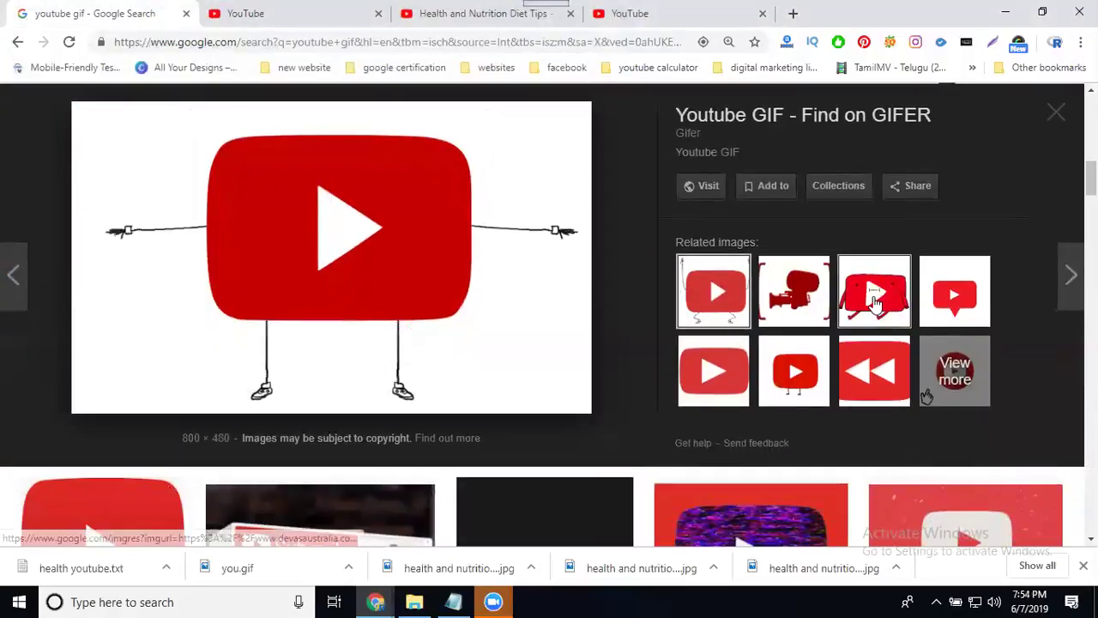
click(875, 306)
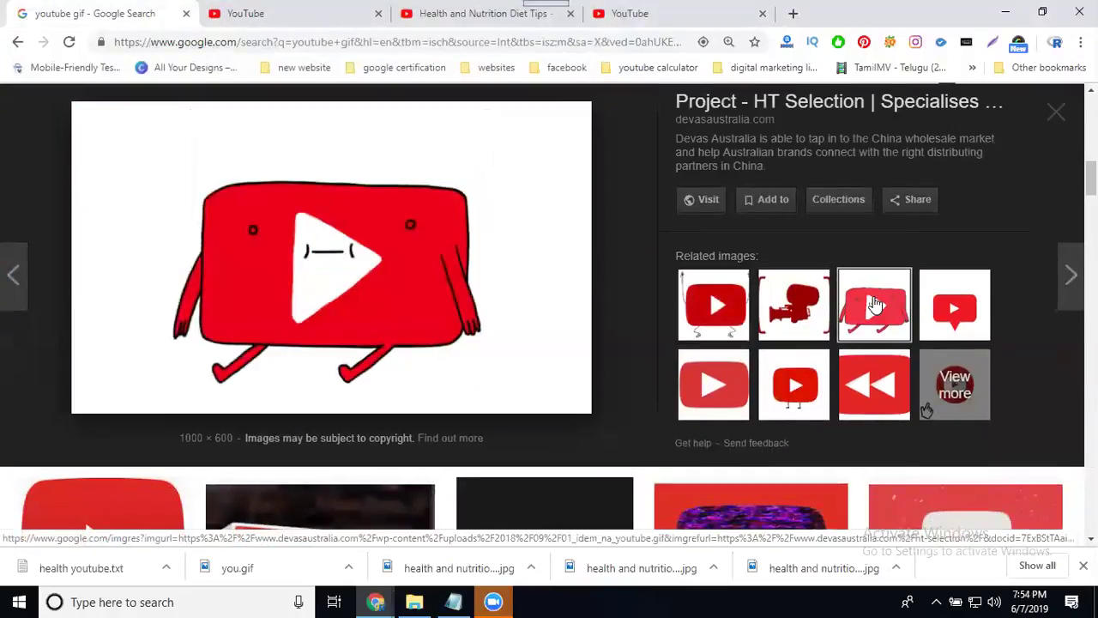
right_click(308, 207)
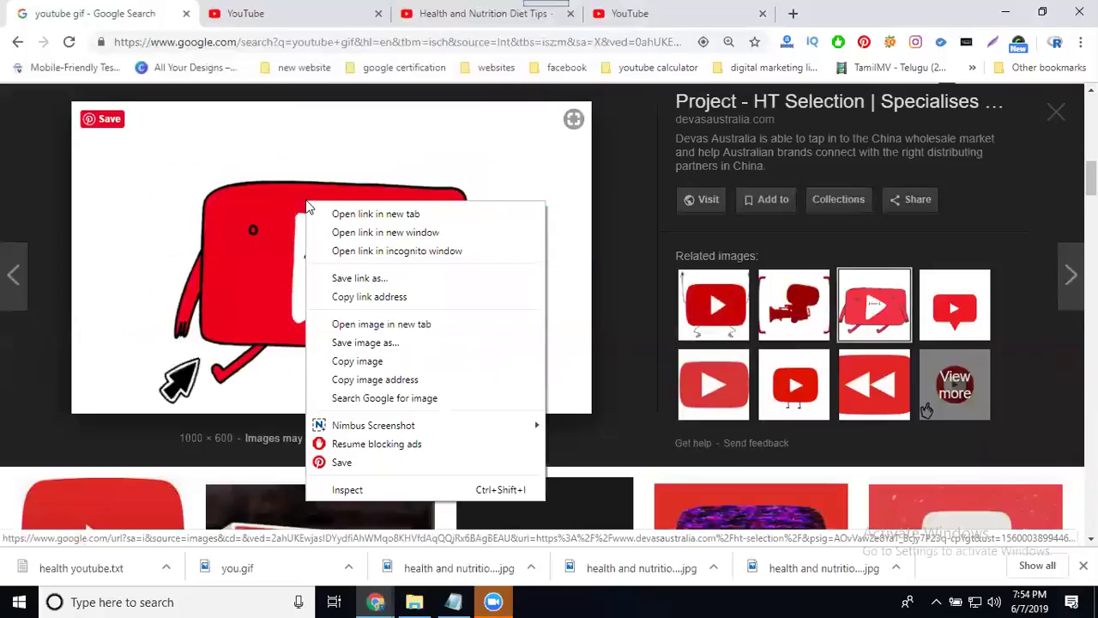
click(360, 341)
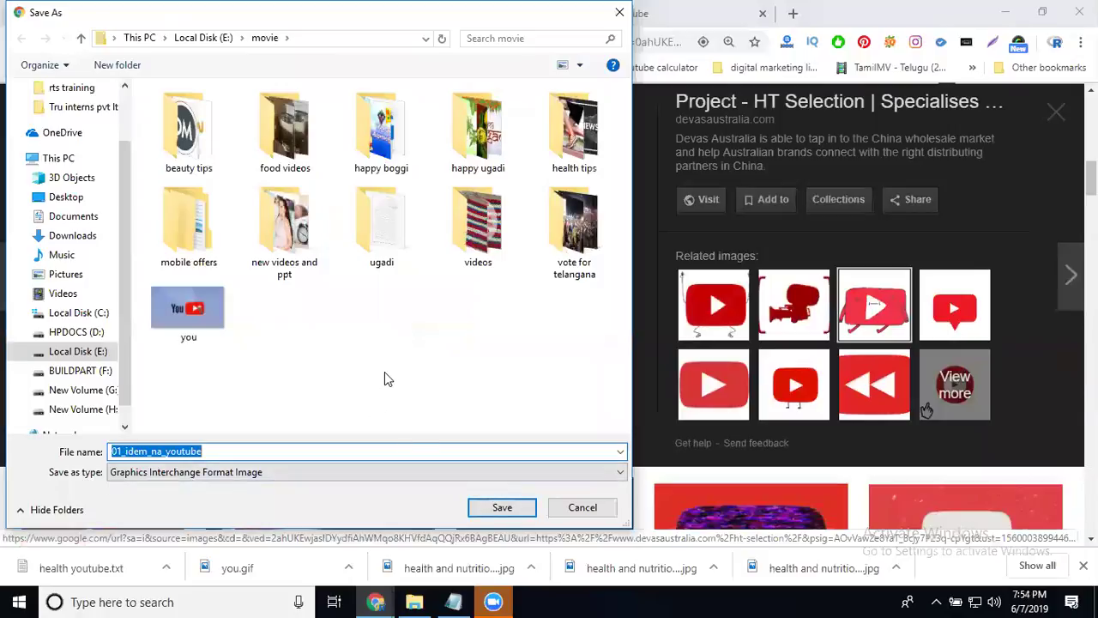
text(health y)
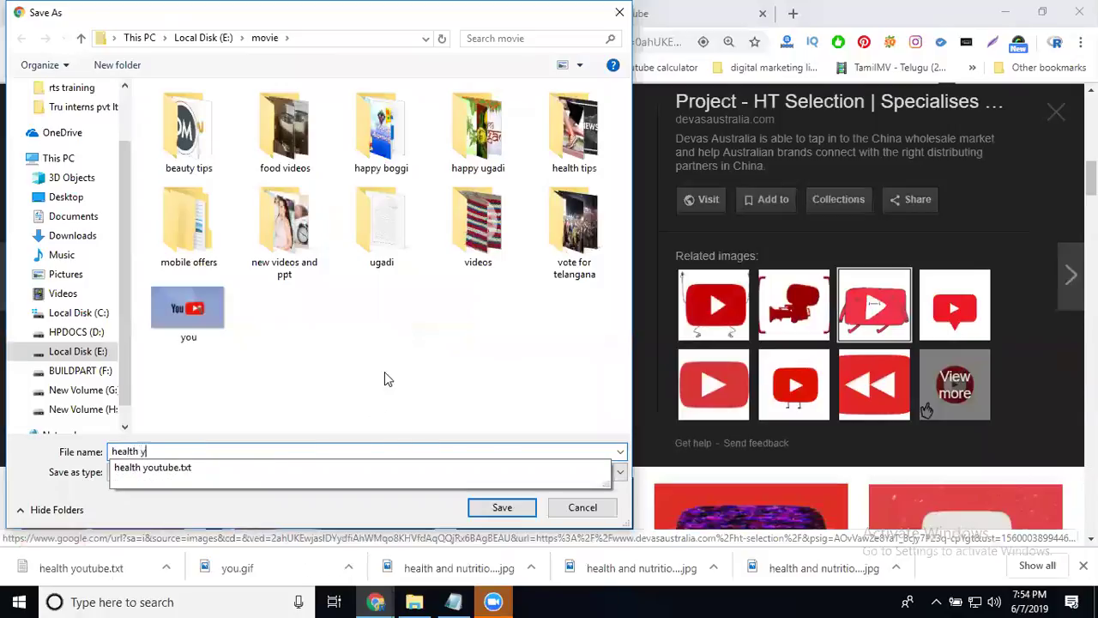
text(outube)
key(Return)
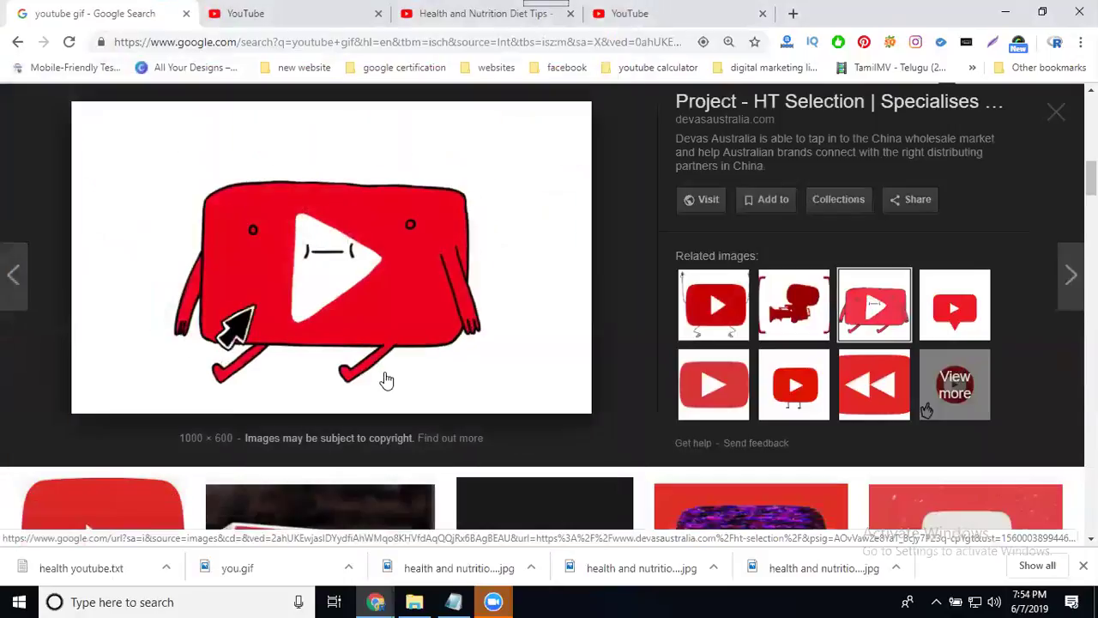
Upload "health youtube" GIF from the movie folder as the channel's branding watermark and save it
key(ctrl+shift+Tab)
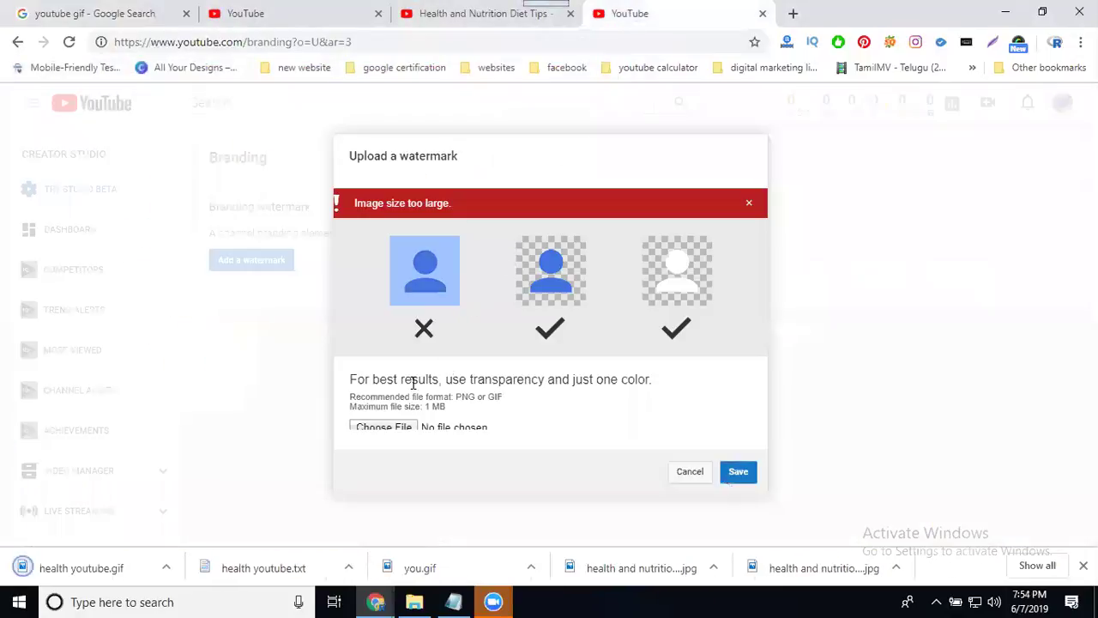
click(381, 424)
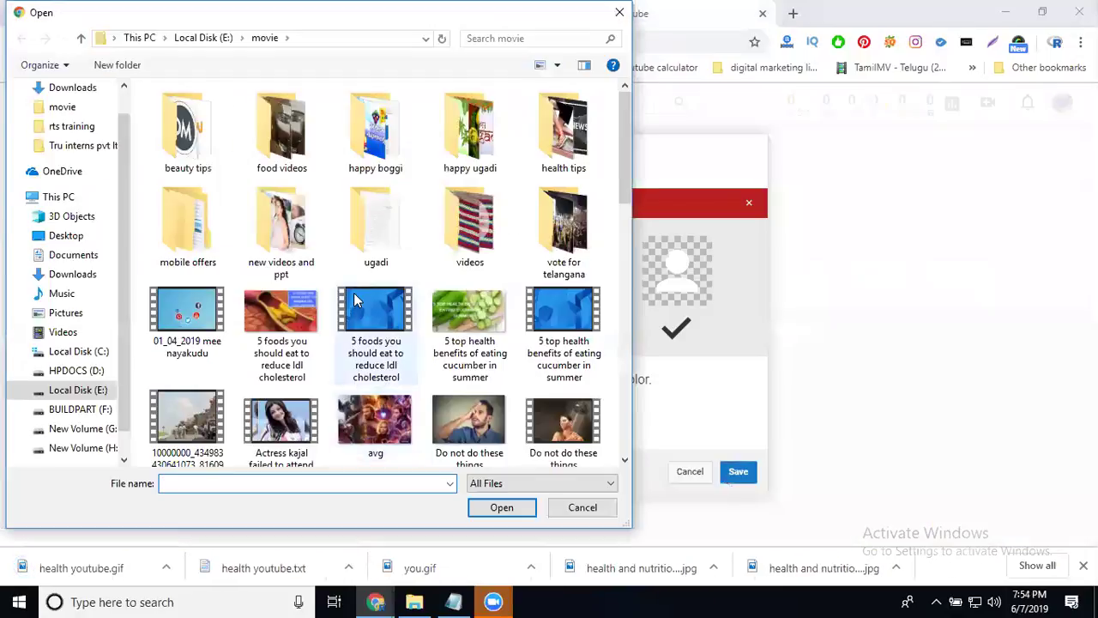
scroll(356, 300, down, 5)
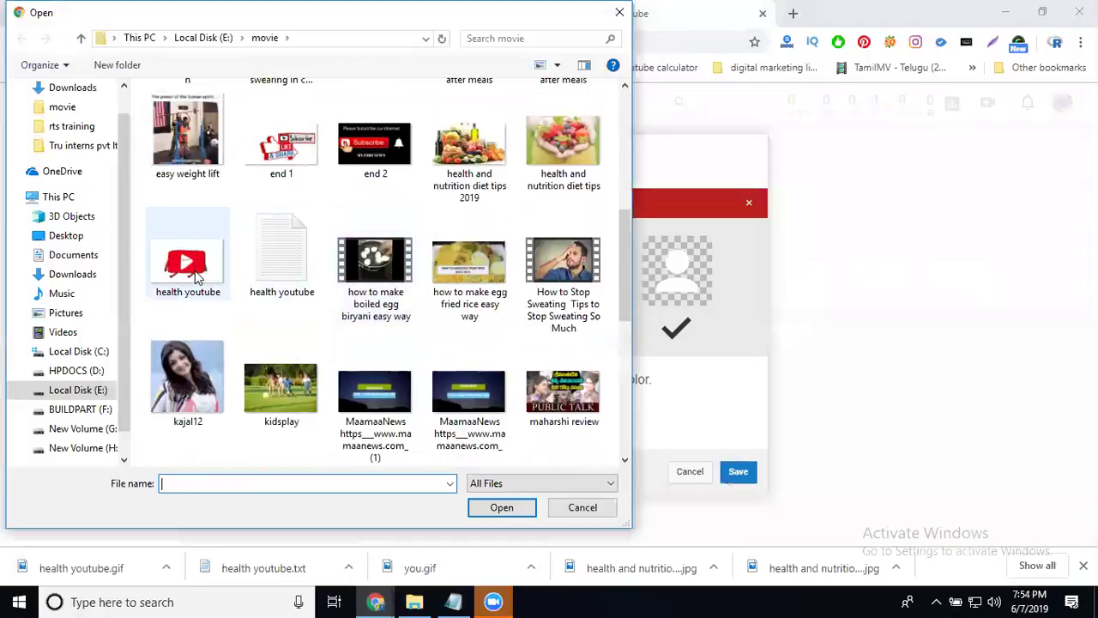
double_click(197, 274)
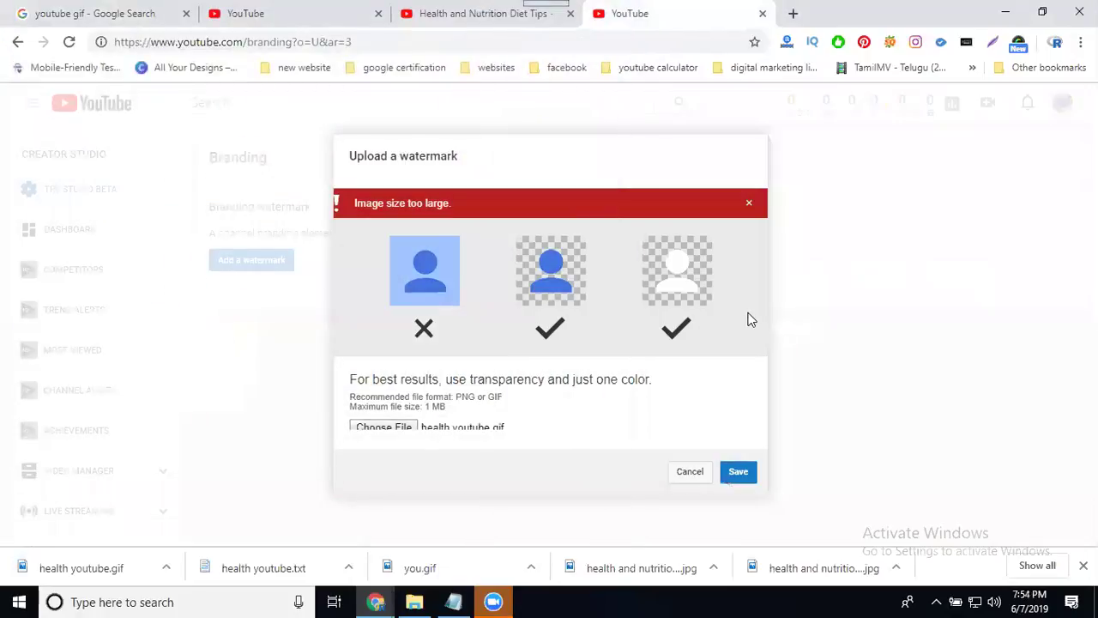
click(741, 475)
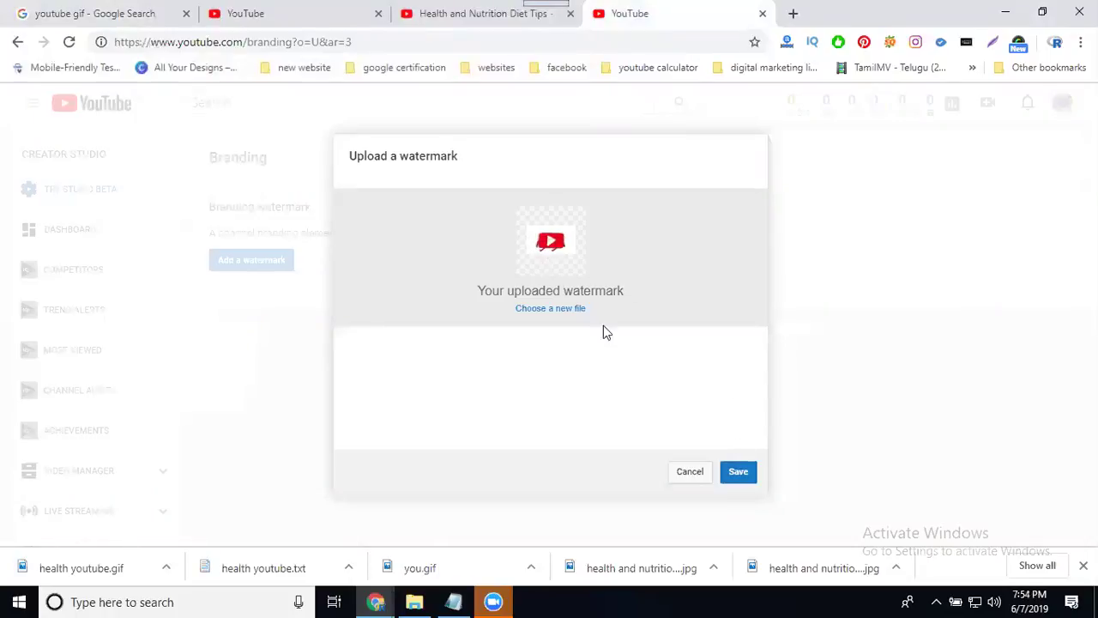
click(736, 472)
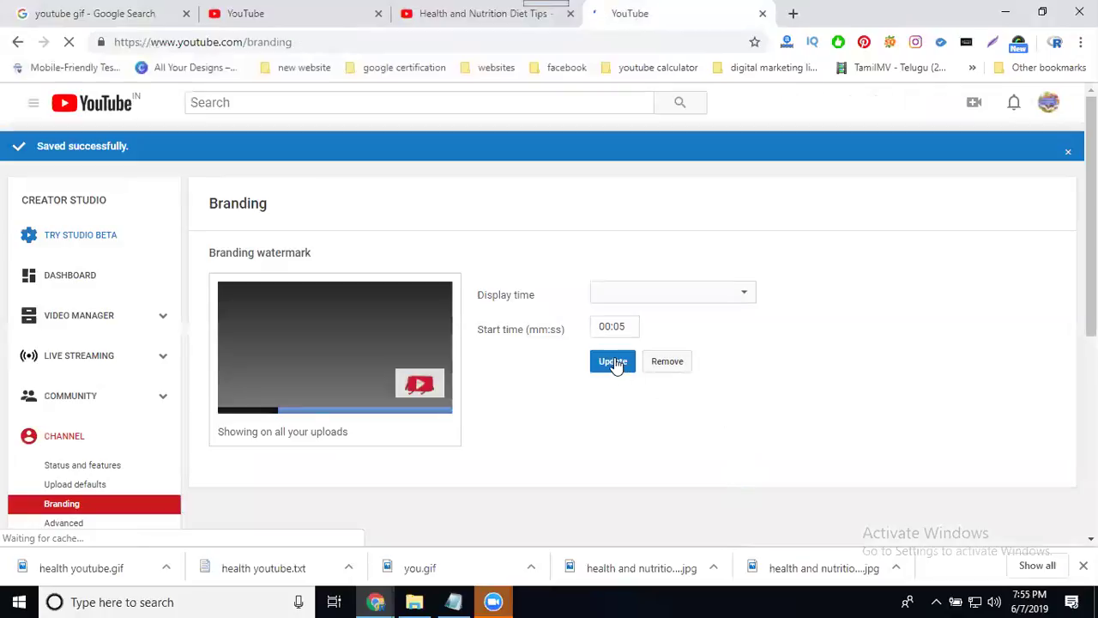
Try to update the branding watermark's display settings, reloading the blank page and resubmitting the form
click(613, 361)
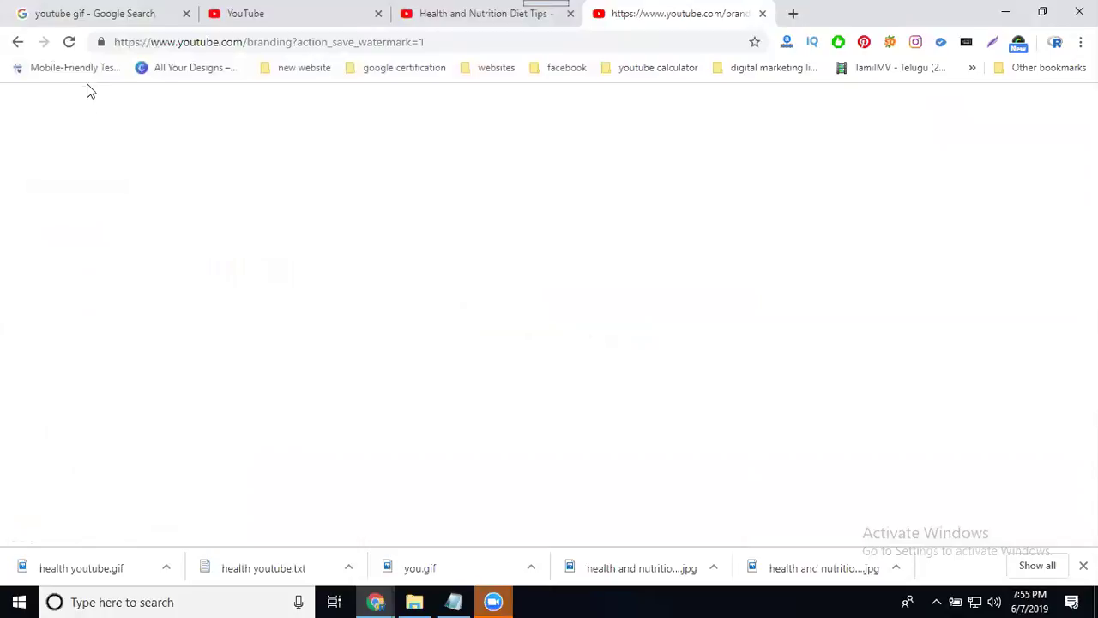
click(70, 43)
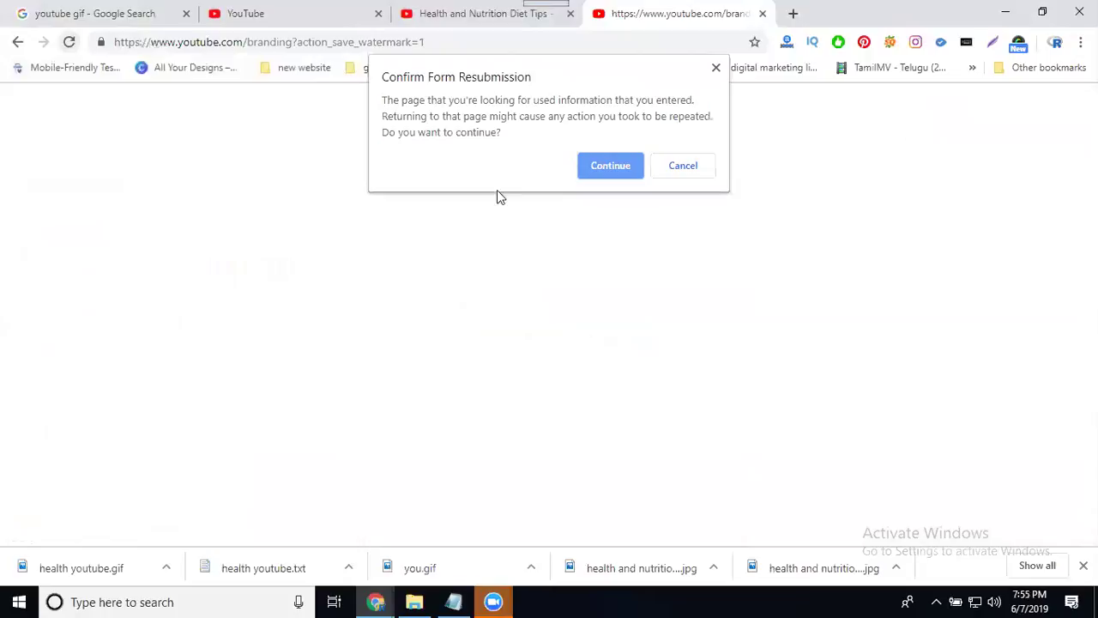
click(588, 167)
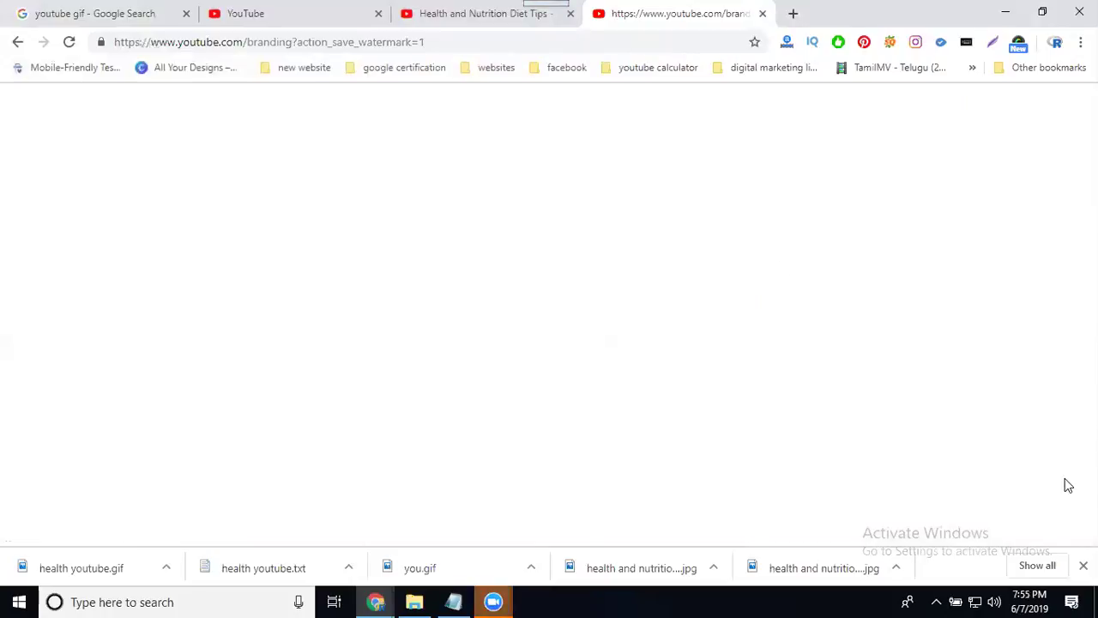
Set the branding watermark's display time to Entire video and update the setting
click(658, 294)
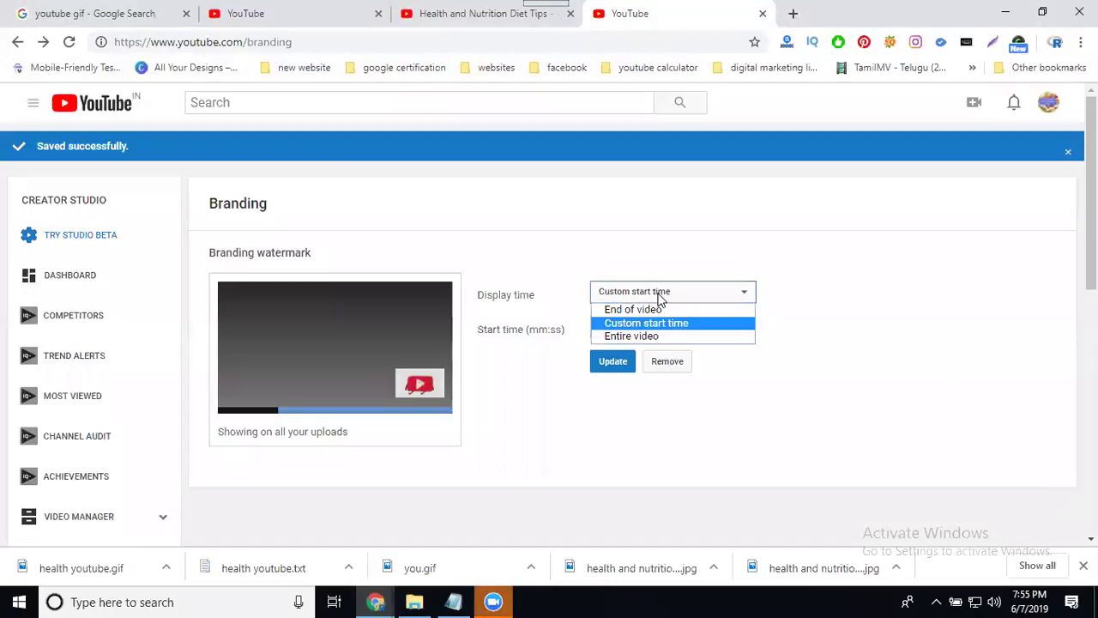
click(629, 339)
click(614, 328)
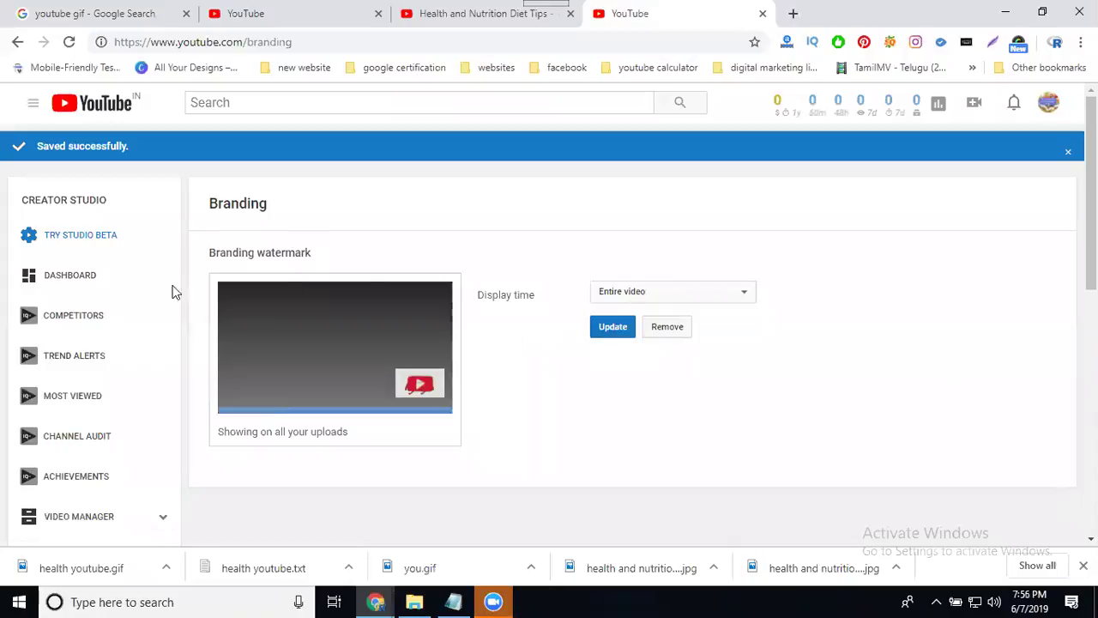
In the channel's Advanced settings, enter the quoted channel keywords "health tips" and "health benfits", and open a quote for another
scroll(98, 294, down, 5)
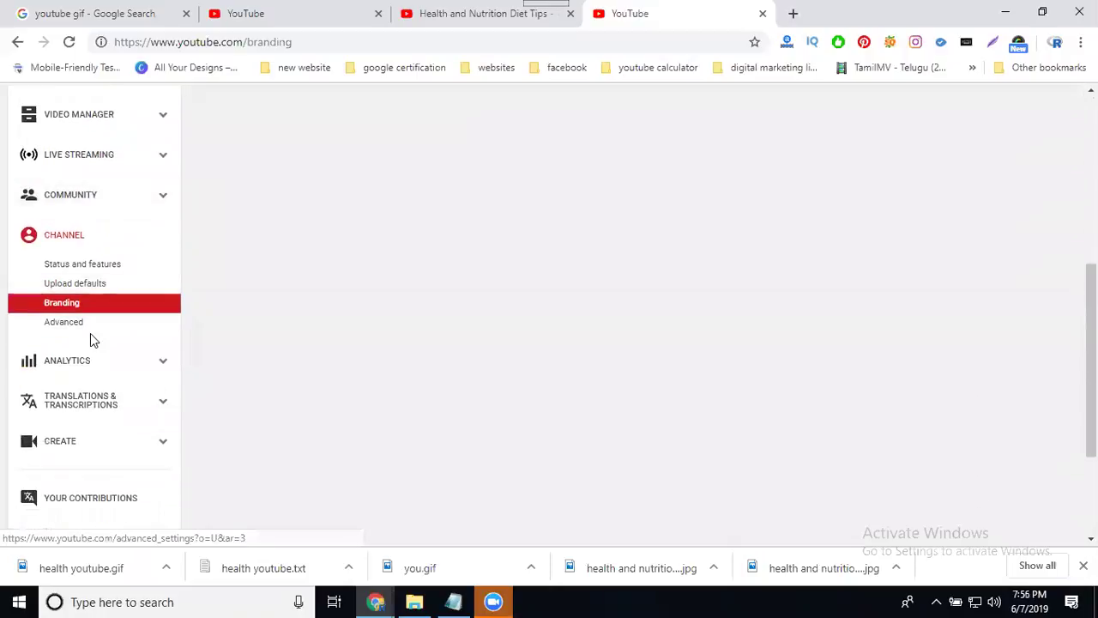
click(83, 330)
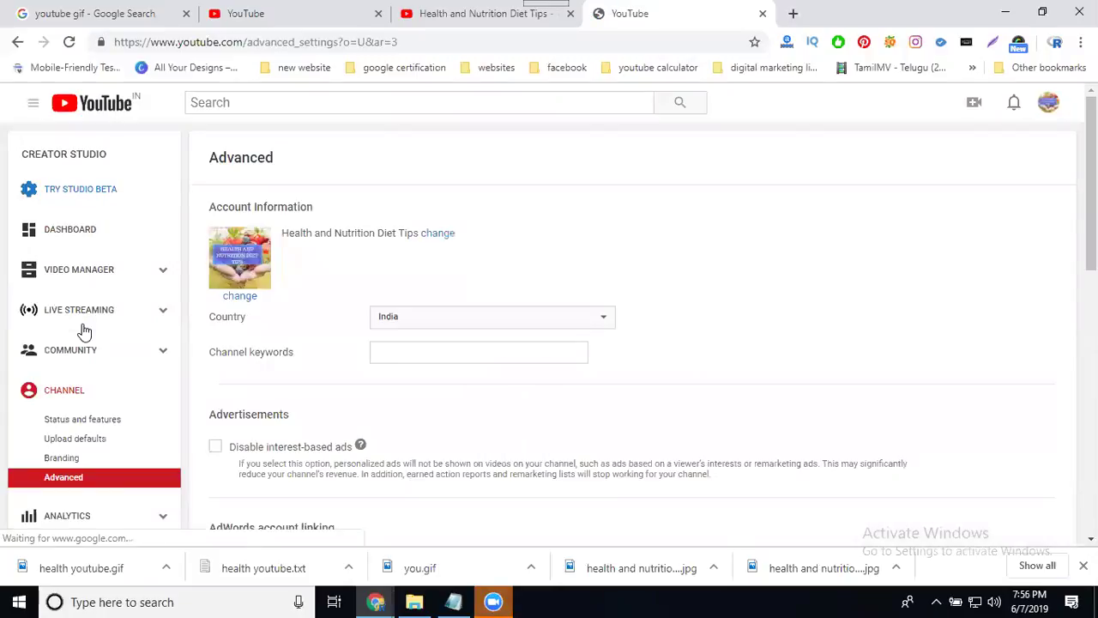
scroll(912, 272, down, 2)
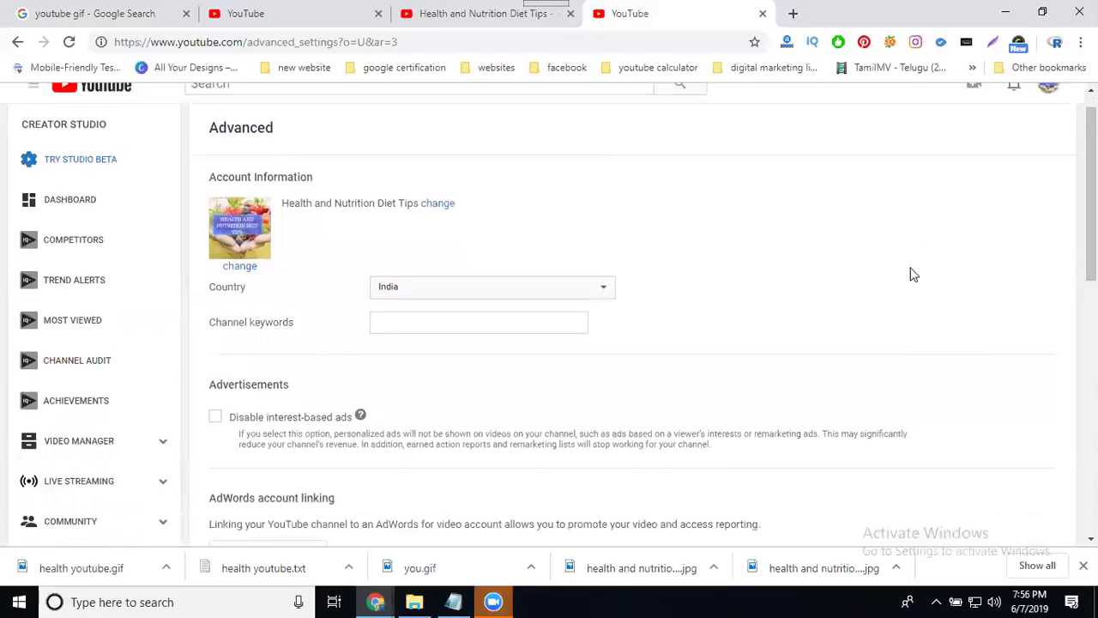
click(401, 189)
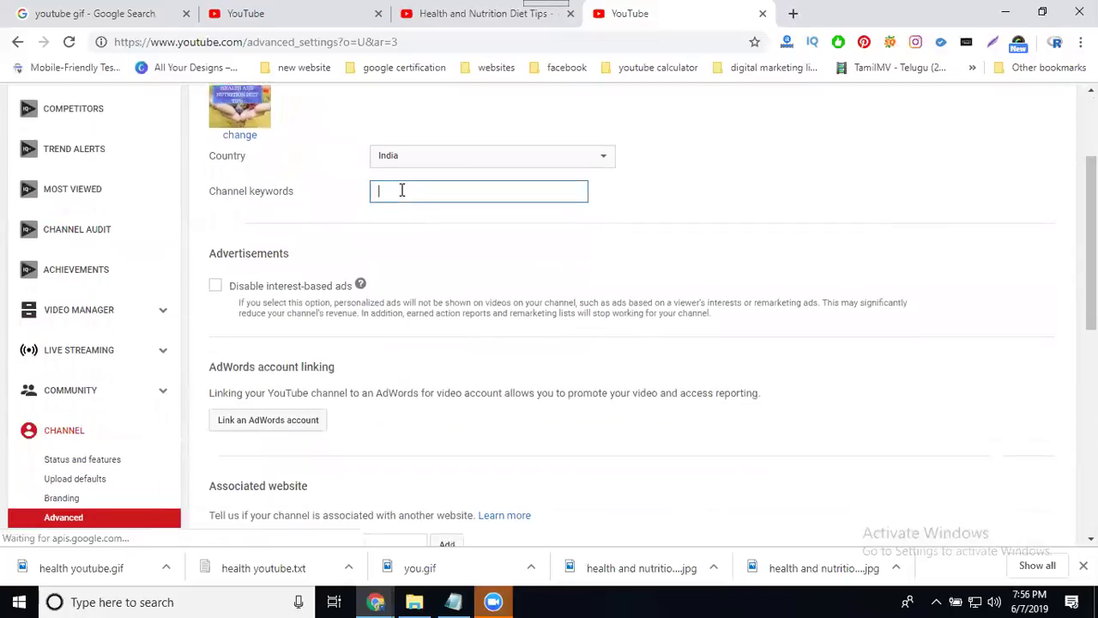
text("he)
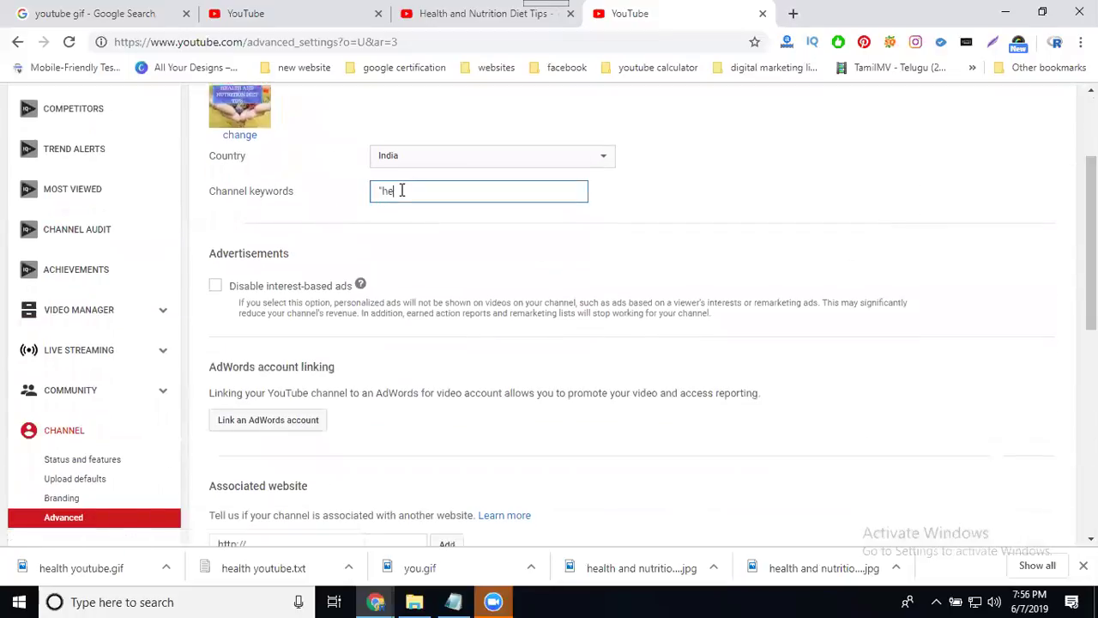
text(alth tips" "health beng)
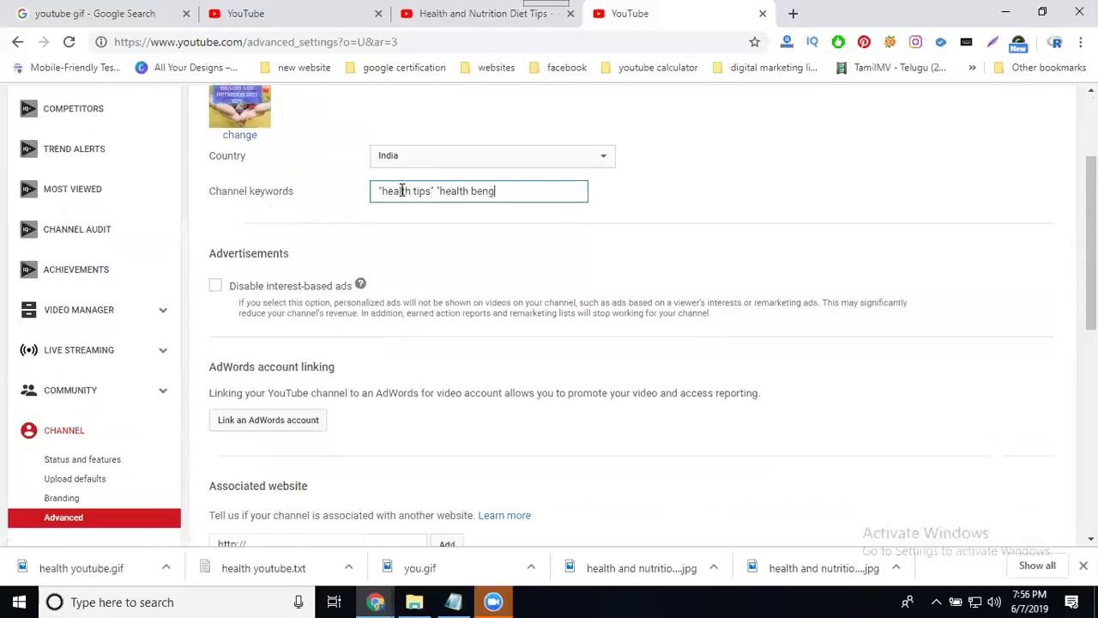
text(fits" ")
Leave the Google image results and search all web results for "health tips"
click(92, 15)
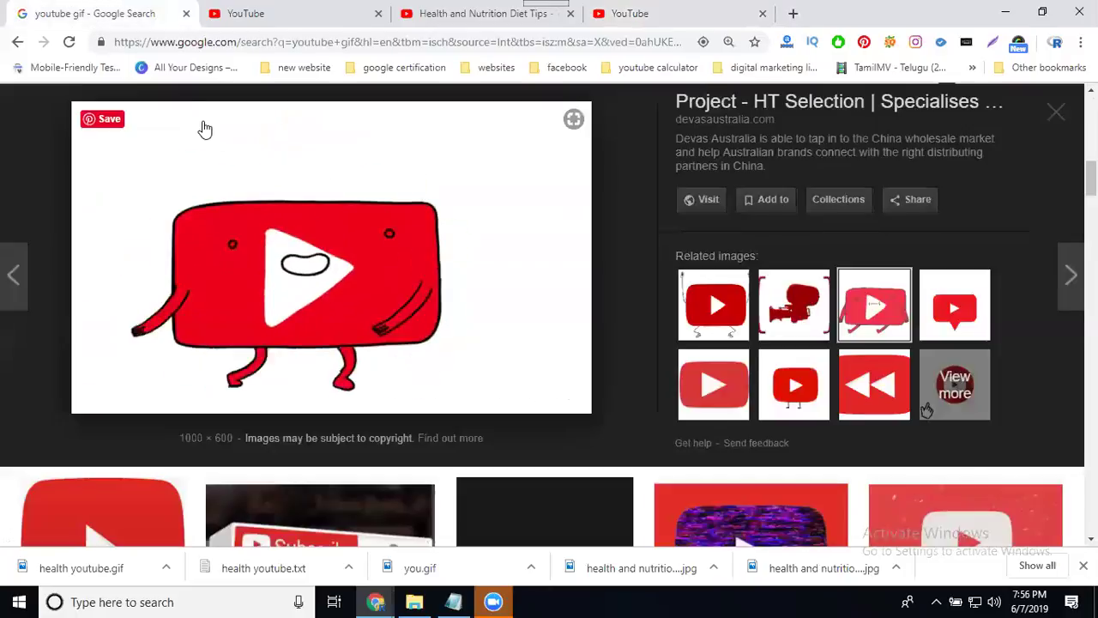
key(Escape)
scroll(204, 128, up, 3)
click(150, 172)
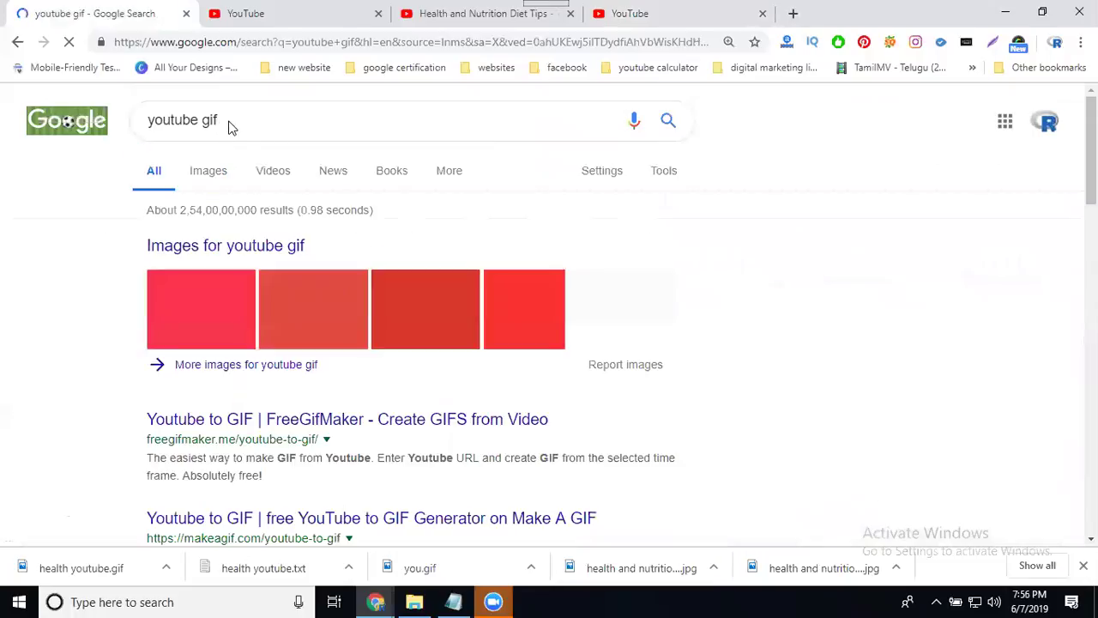
click(229, 121)
key(ctrl+a)
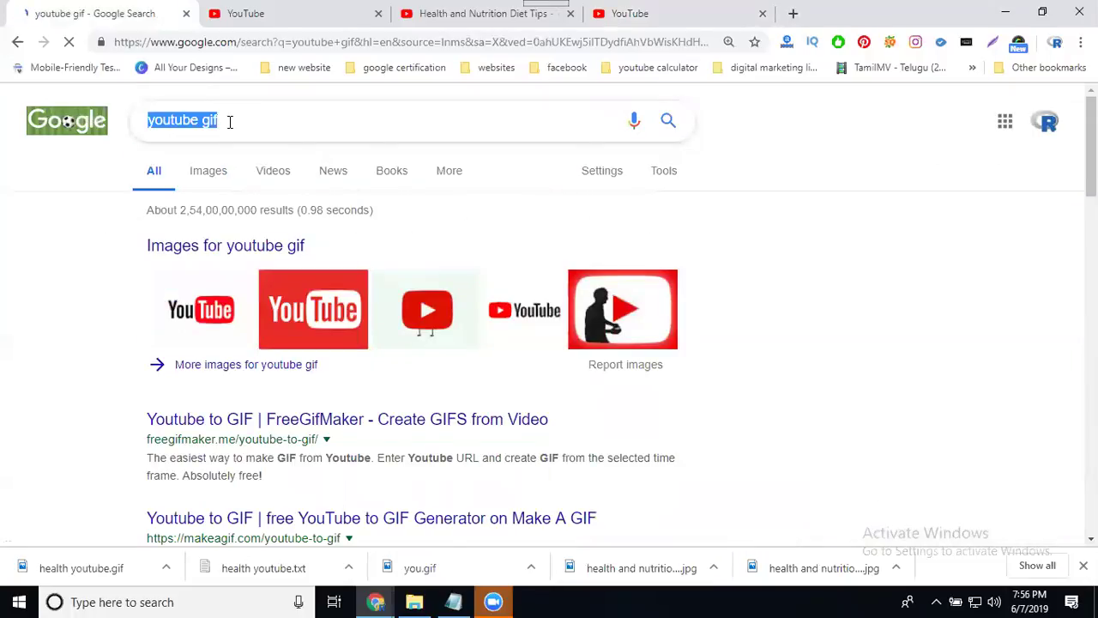
text(health tips)
key(Return)
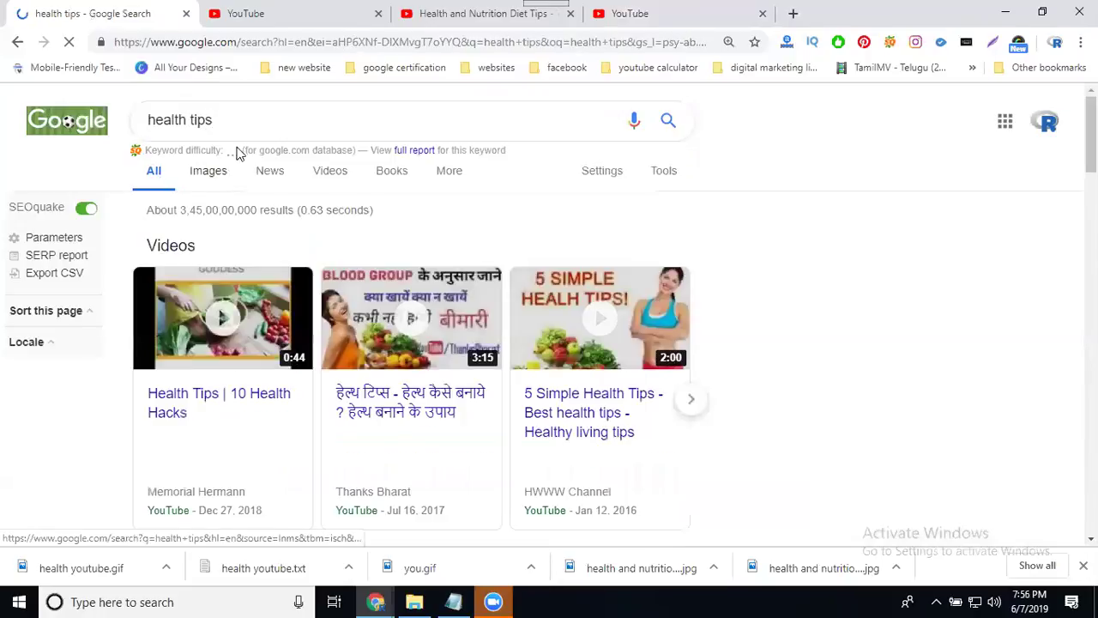
Refine the Google search to "health tips telugu" and copy that phrase into the channel keywords as a quoted keyword
click(248, 119)
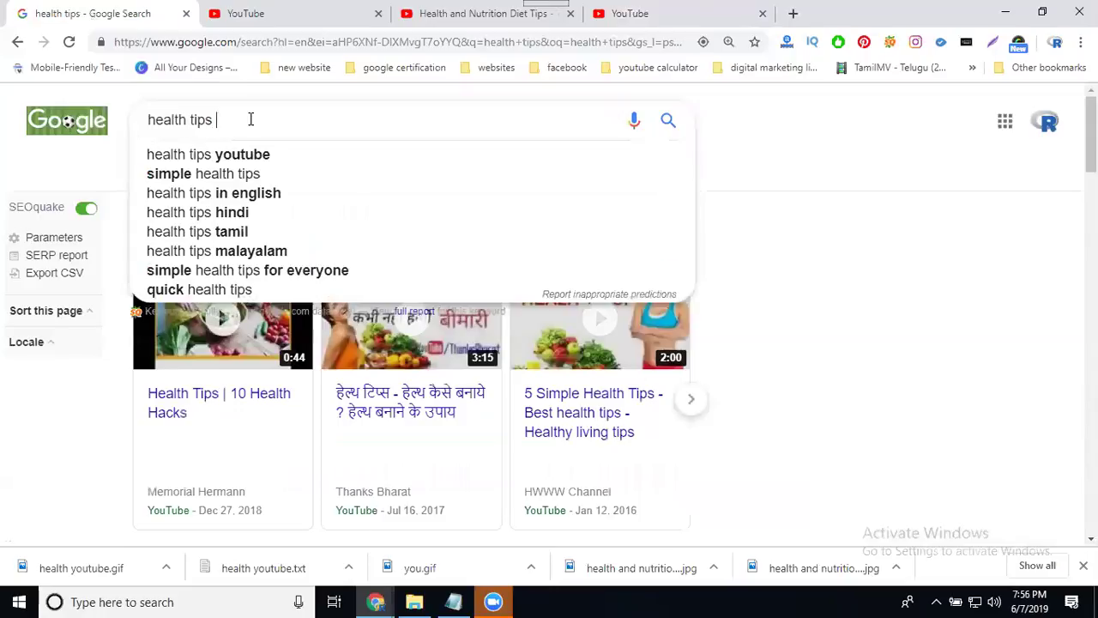
click(238, 152)
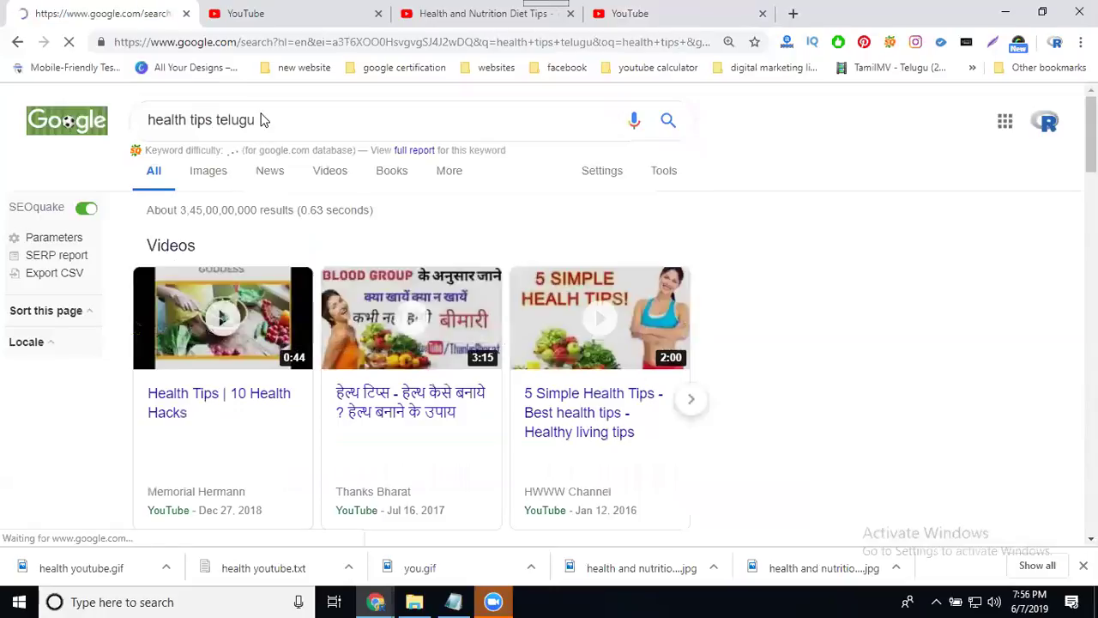
triple_click(262, 119)
key(ctrl+c)
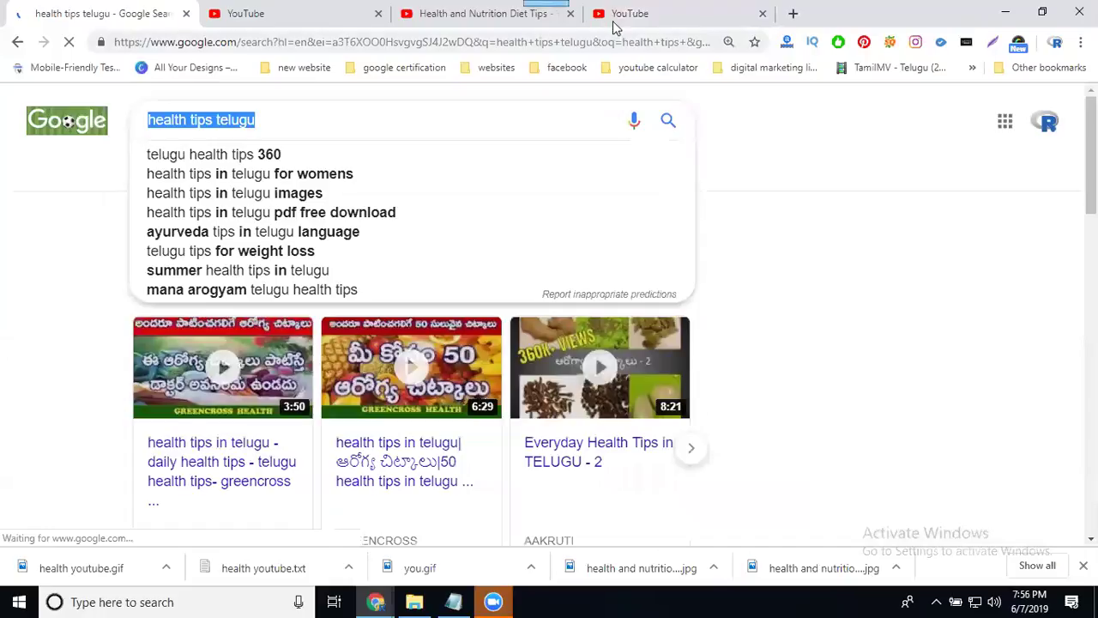
click(616, 17)
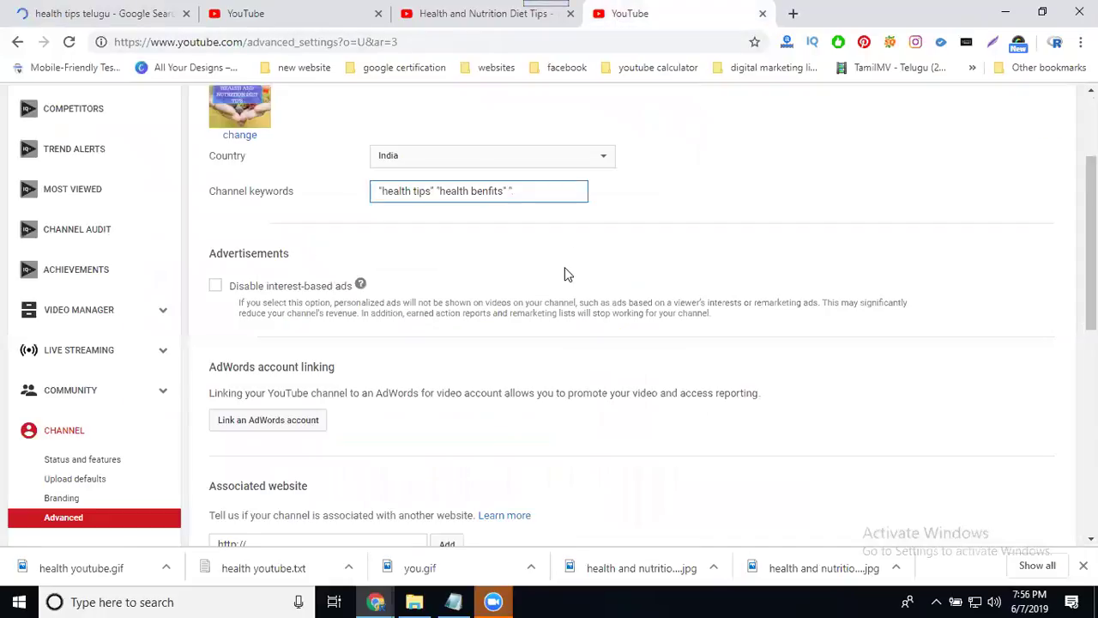
key(ctrl+v)
text(" )
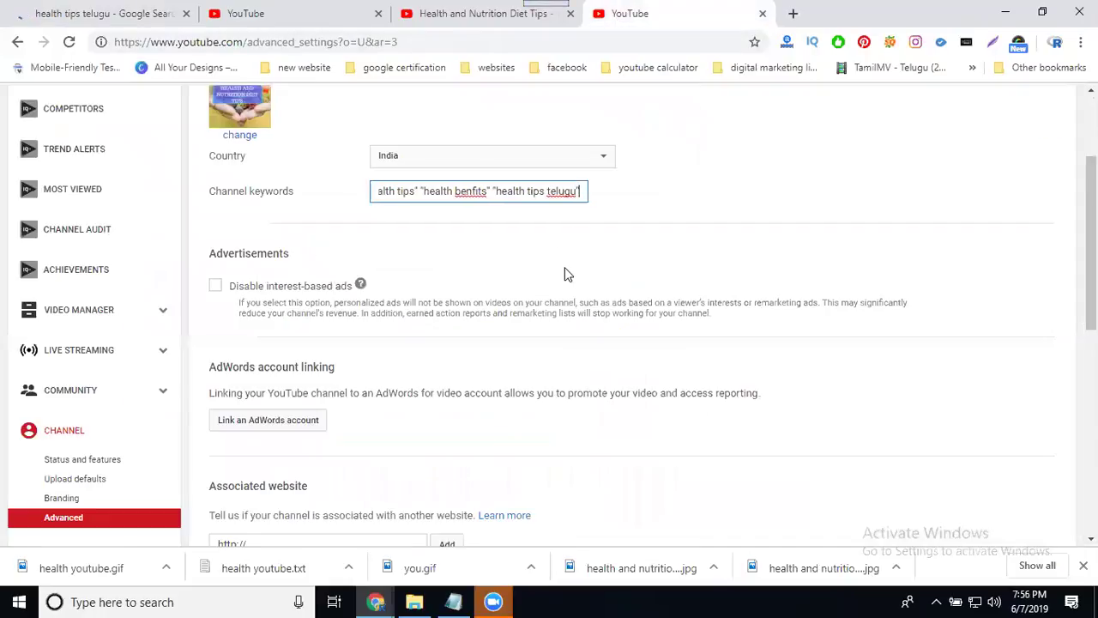
Add "health tips english" as a quoted channel keyword, reusing the copied phrase with its last word replaced
text(")
key(ctrl+v)
key(BackSpace)
key(BackSpace)
key(BackSpace)
key(BackSpace)
key(BackSpace)
key(BackSpace)
text(english")
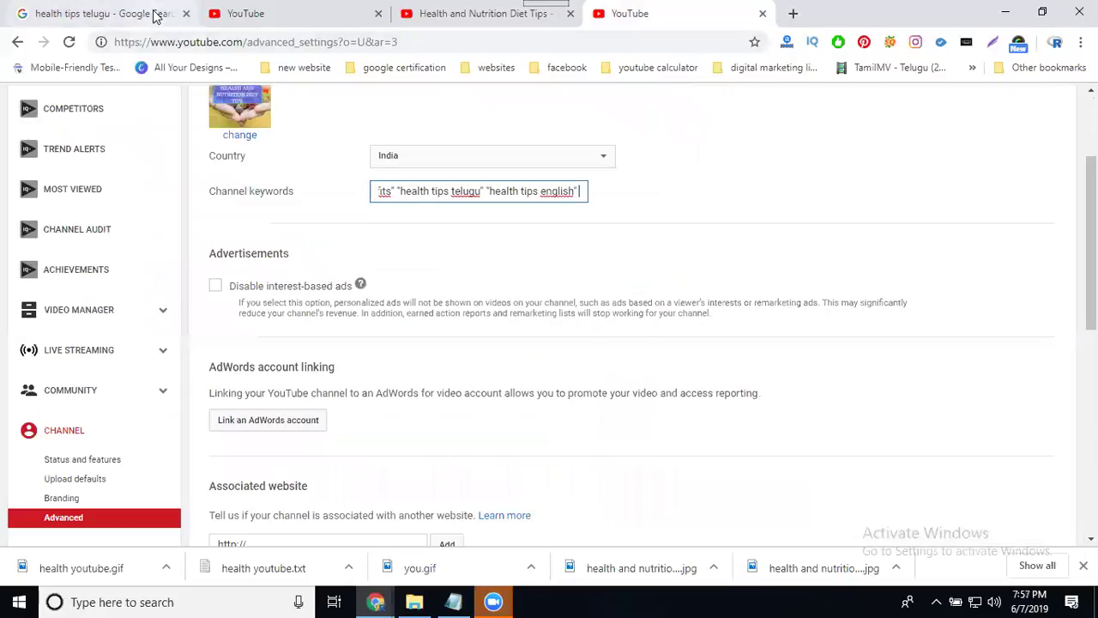
Add "Nutrition Diet Tips" from the channel name as a quoted channel keyword
click(426, 16)
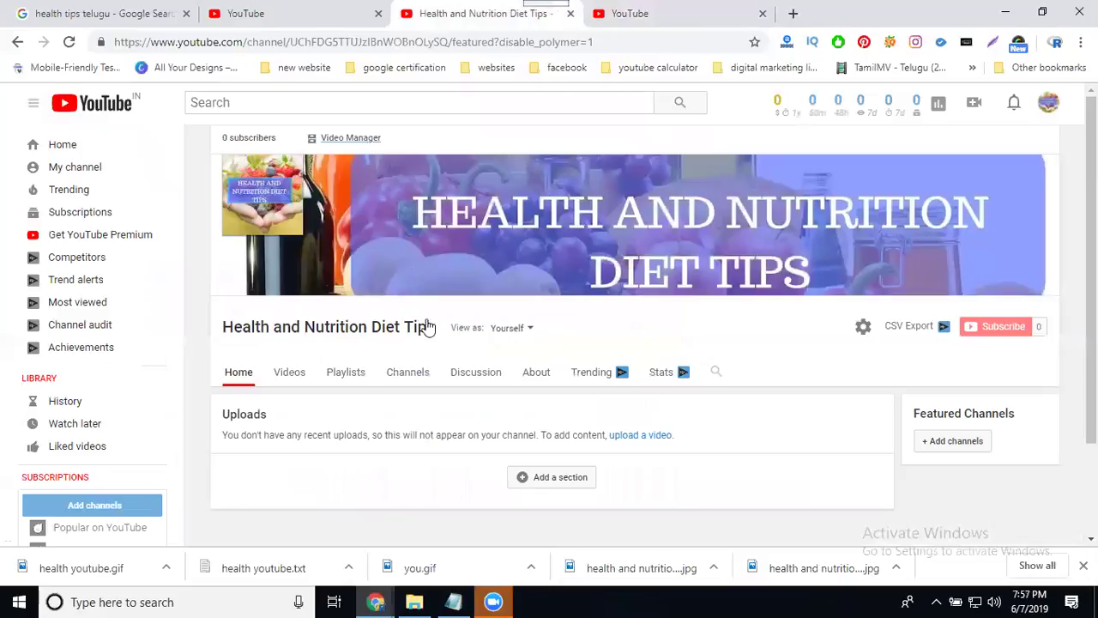
drag(435, 332, 304, 330)
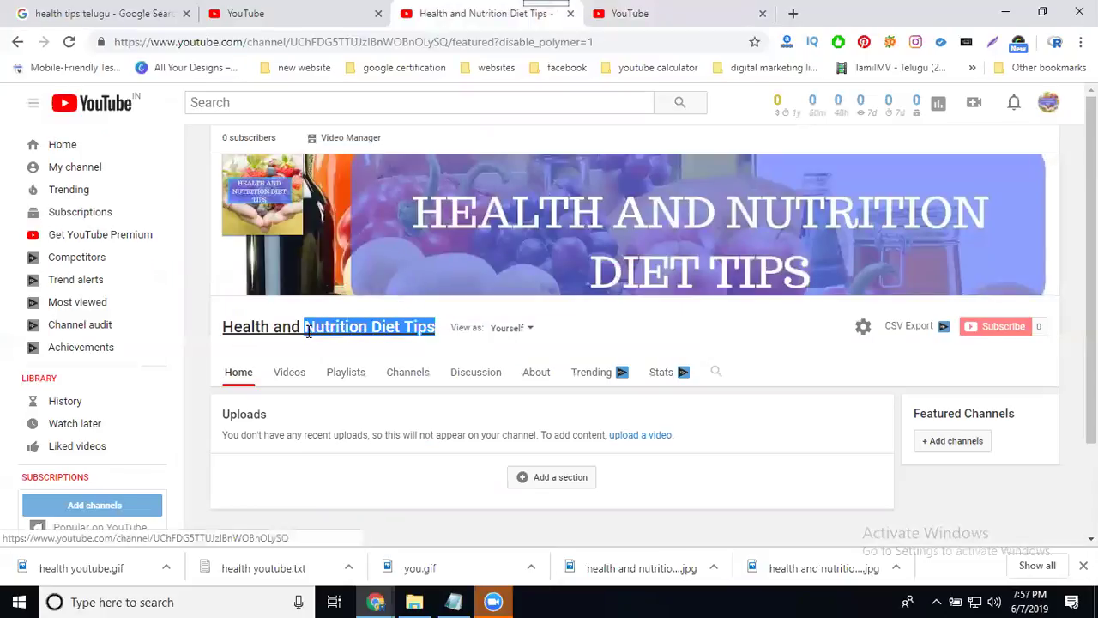
click(633, 15)
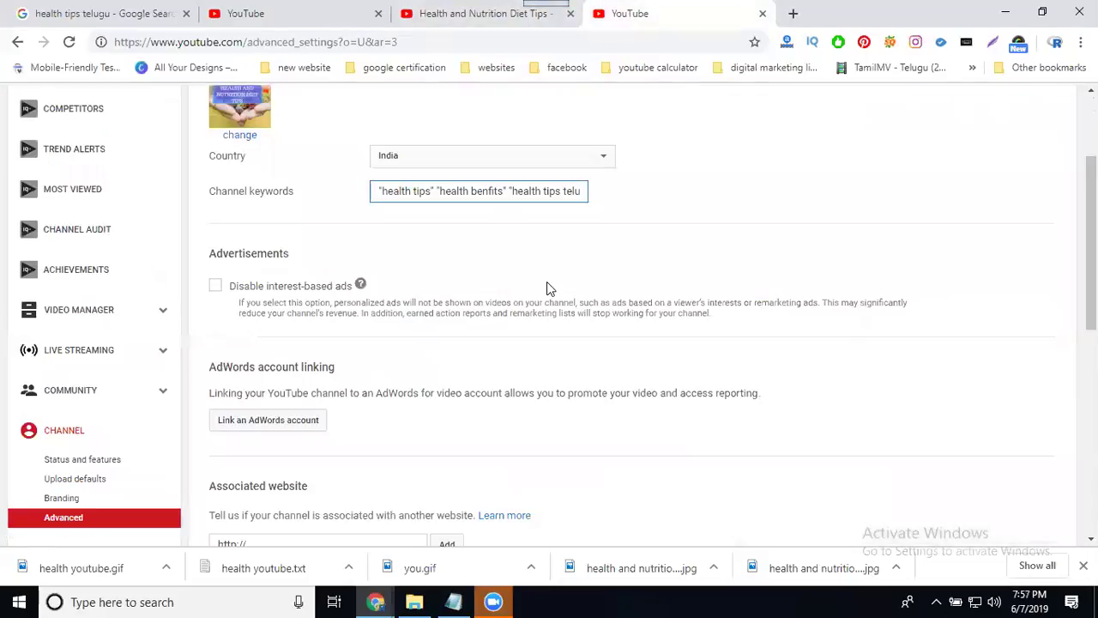
click(571, 191)
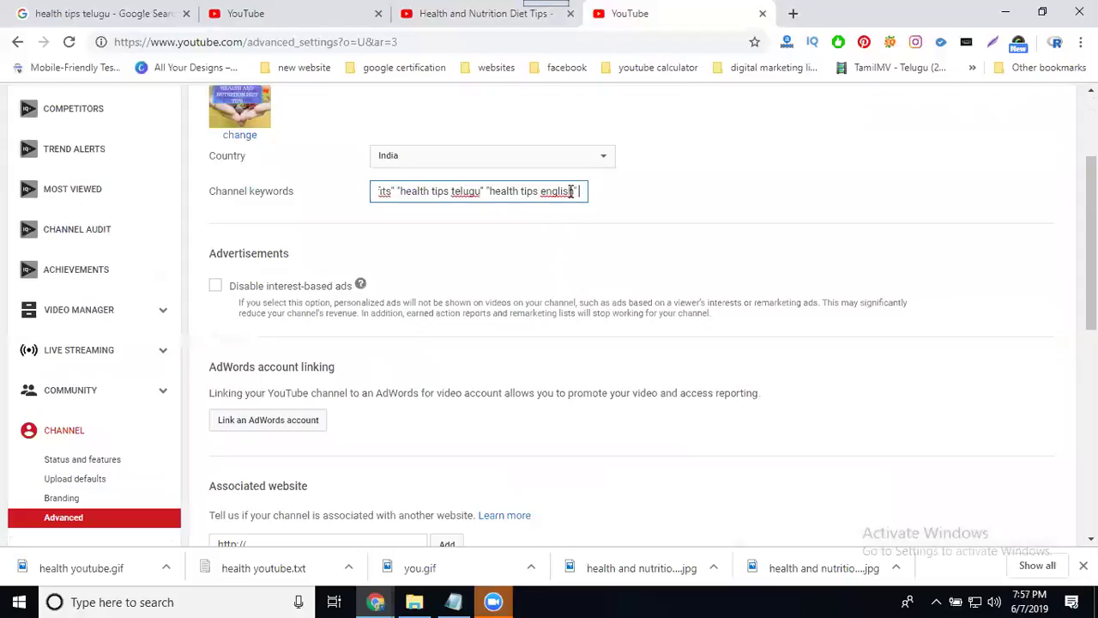
text("Nutrition Diet Tips)
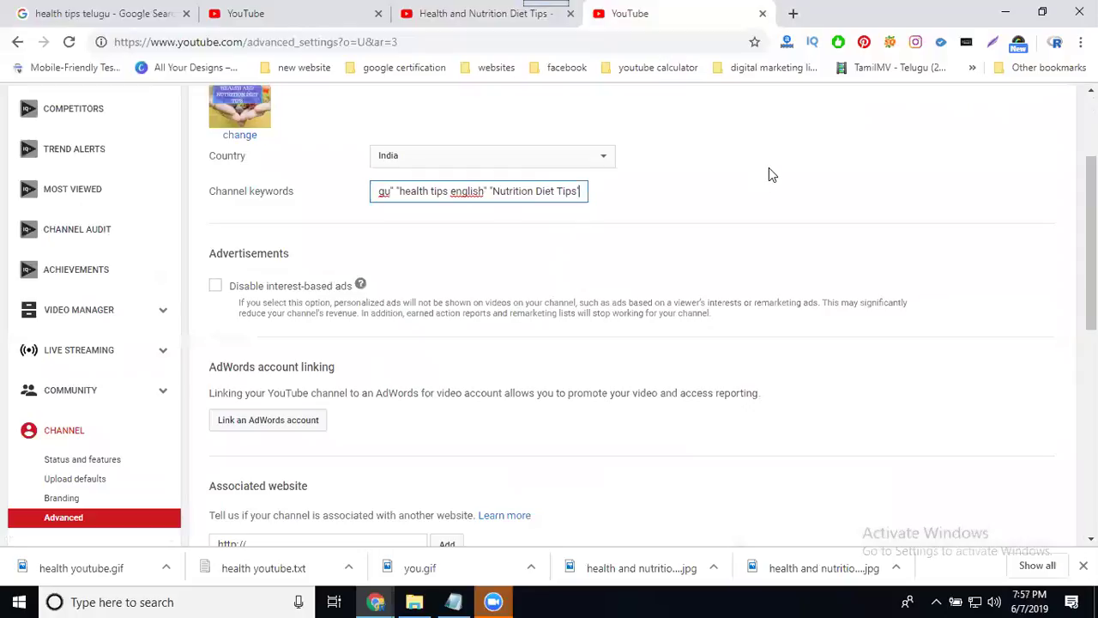
Start editing the Associated website address in the Advanced channel settings
scroll(698, 213, down, 2)
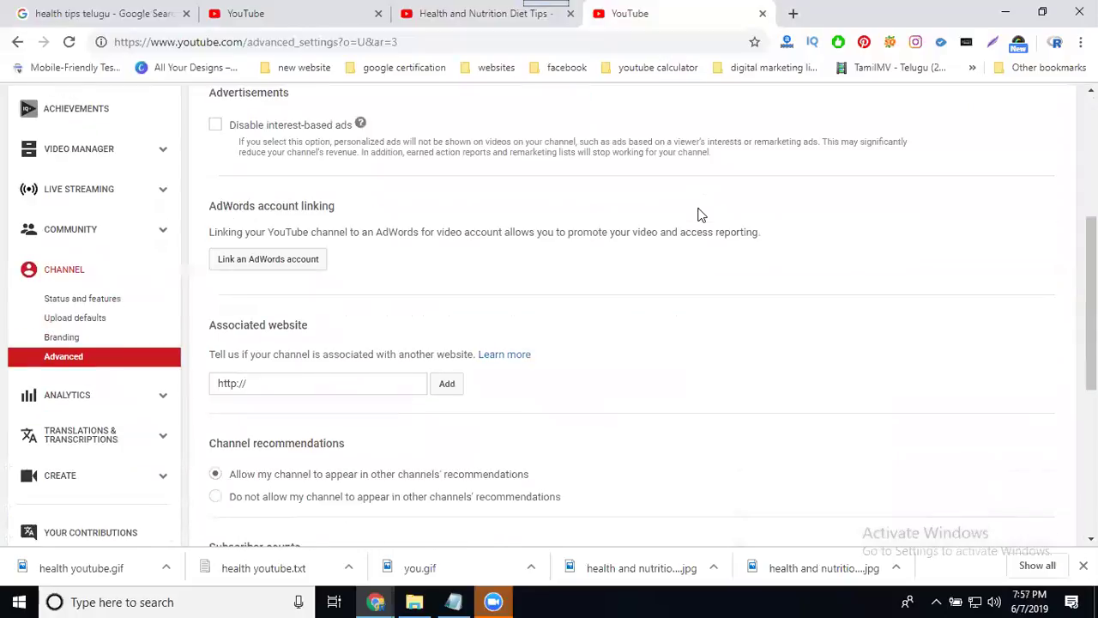
scroll(386, 313, down, 1)
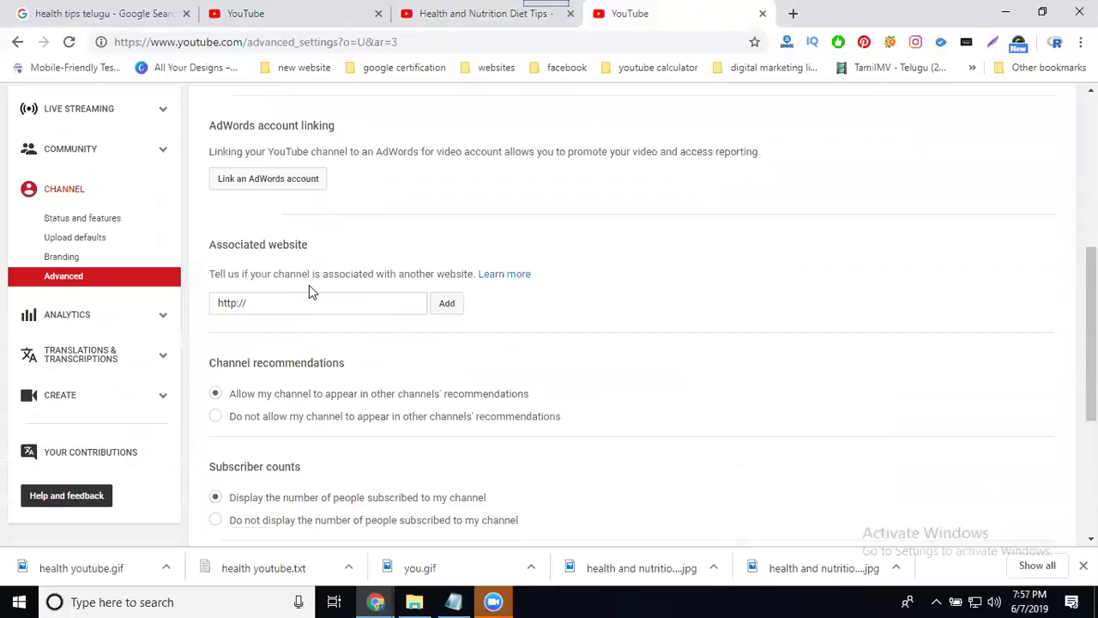
click(265, 309)
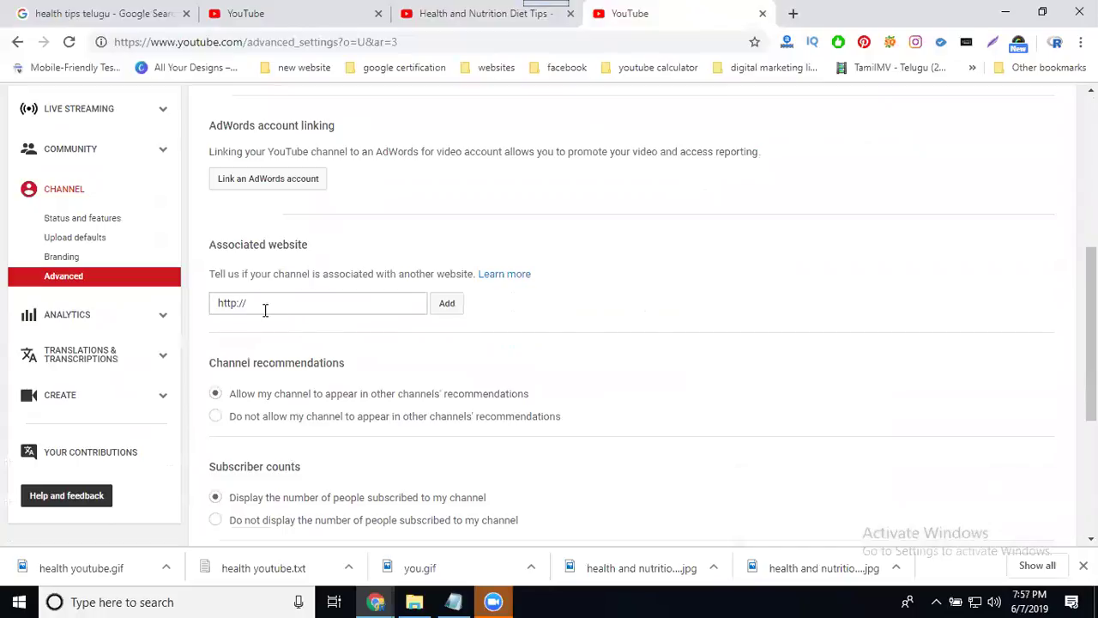